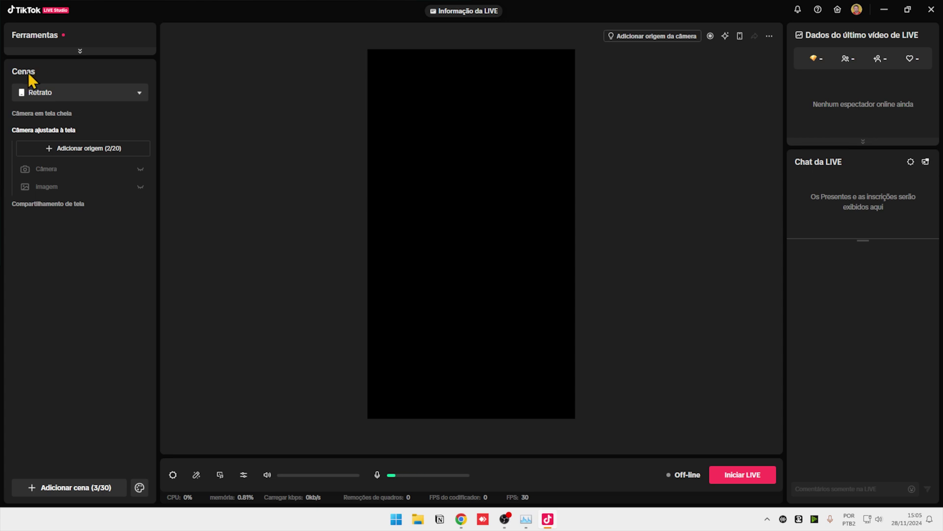
Look through the live tools and the portrait scenes Câmera em tela cheia, Câmera ajustada à tela and Compartilhamento de tela.
{"action": "left_click", "coordinate": [79, 51]}
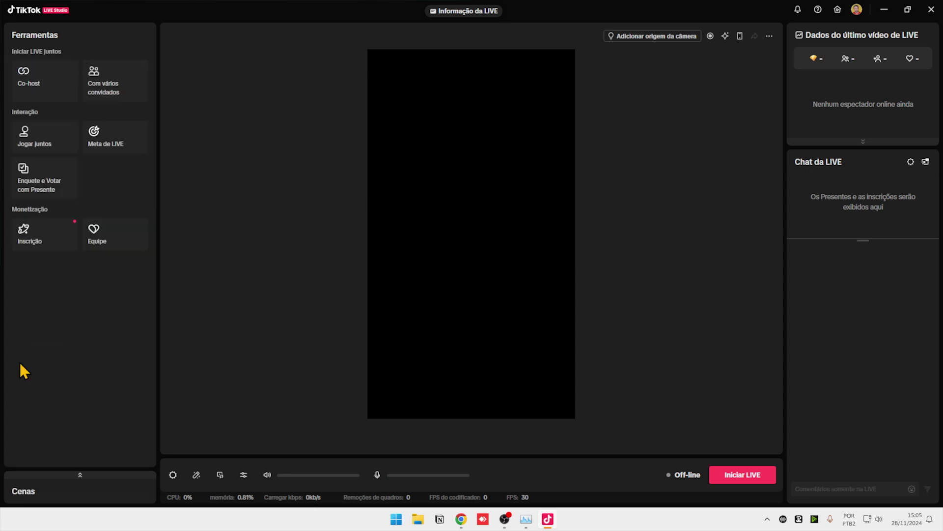
{"action": "left_click", "coordinate": [79, 475]}
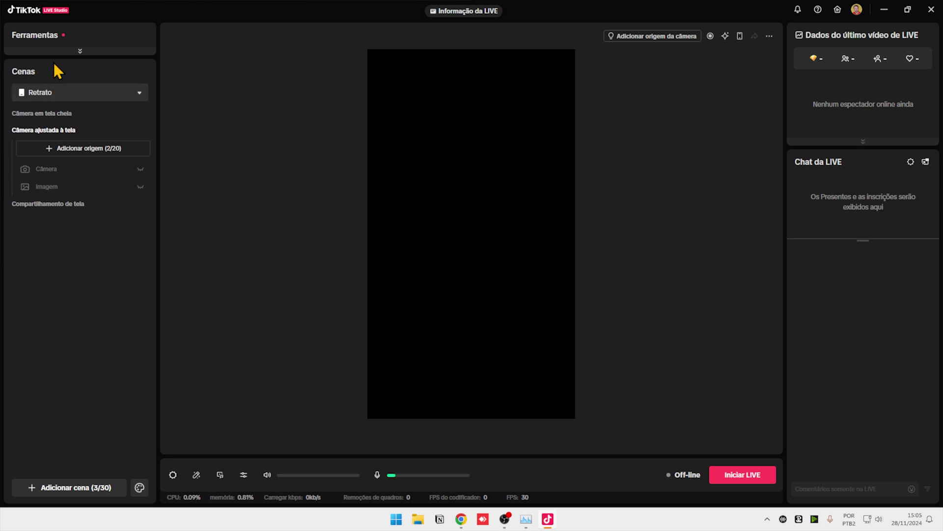
{"action": "left_click", "coordinate": [37, 114]}
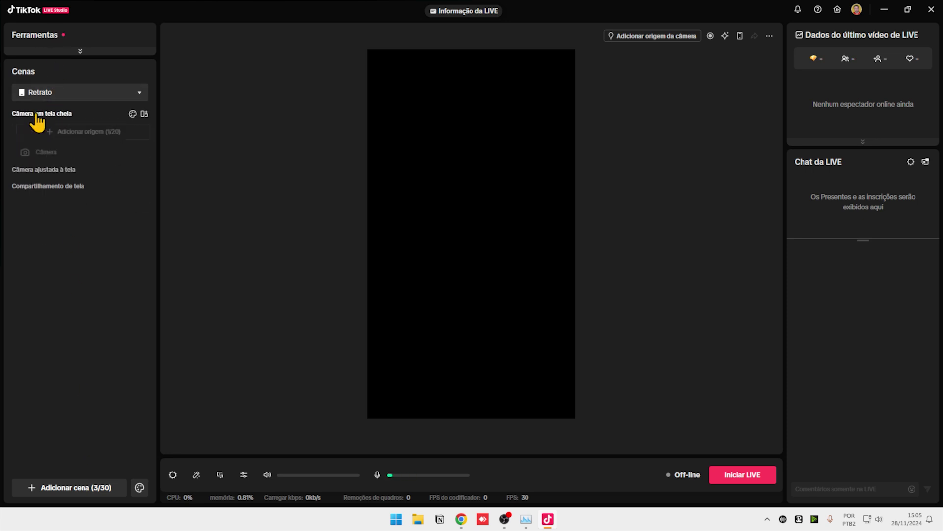
{"action": "left_click", "coordinate": [44, 169]}
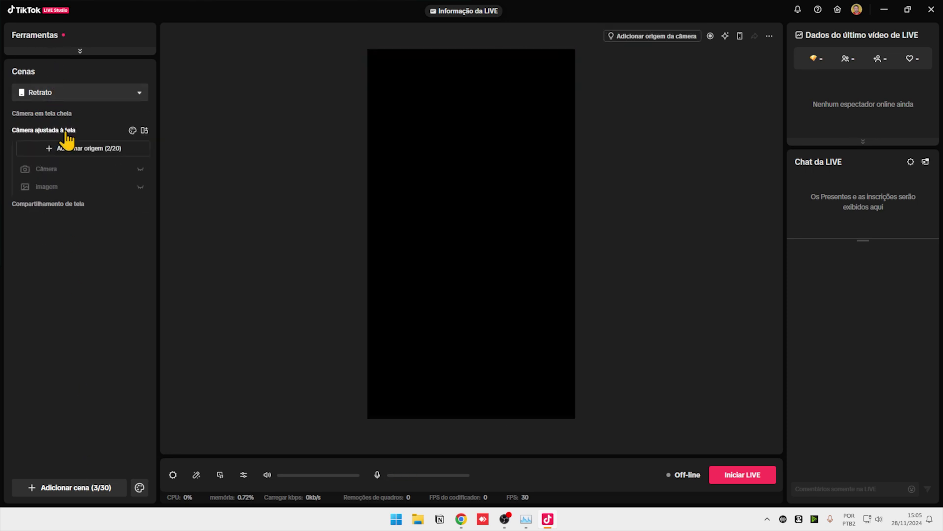
{"action": "left_click", "coordinate": [37, 206]}
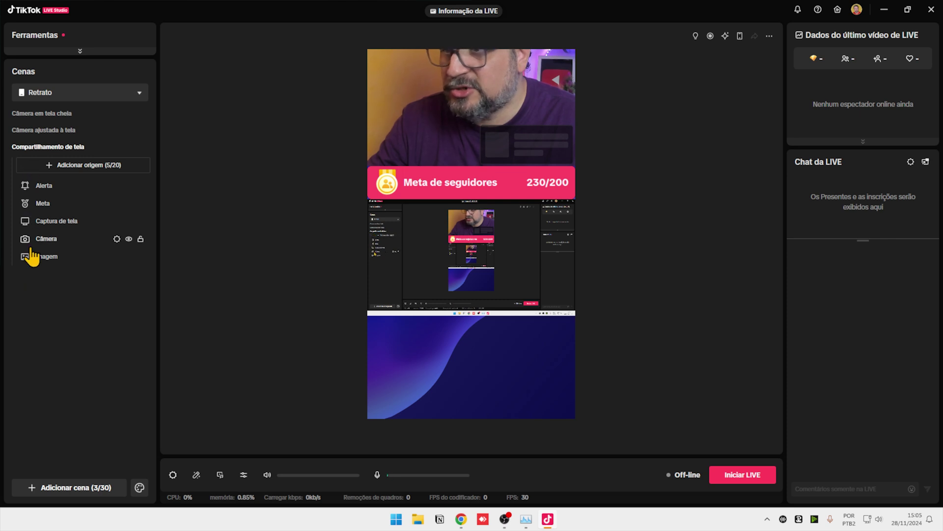
Delete the Câmera em tela cheia scene from the portrait scenes.
{"action": "left_click", "coordinate": [57, 114]}
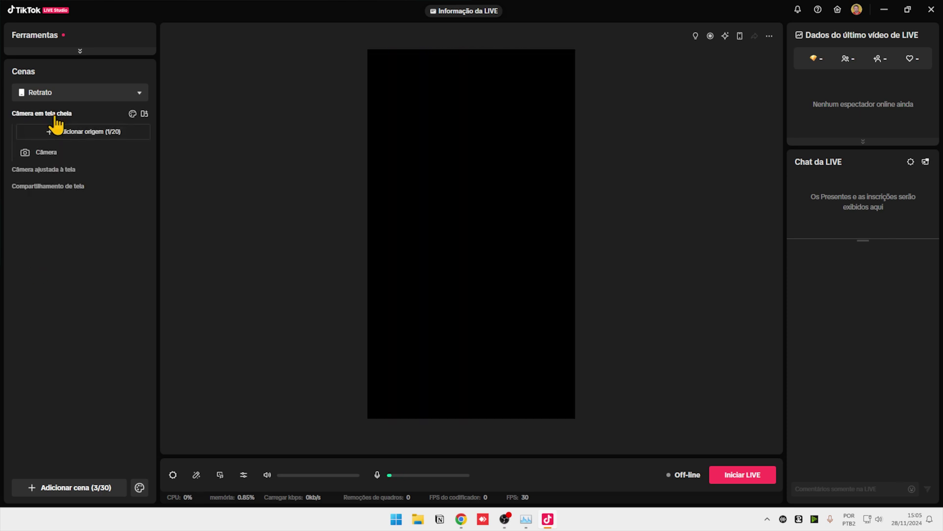
{"action": "right_click", "coordinate": [56, 117]}
{"action": "left_click", "coordinate": [83, 211]}
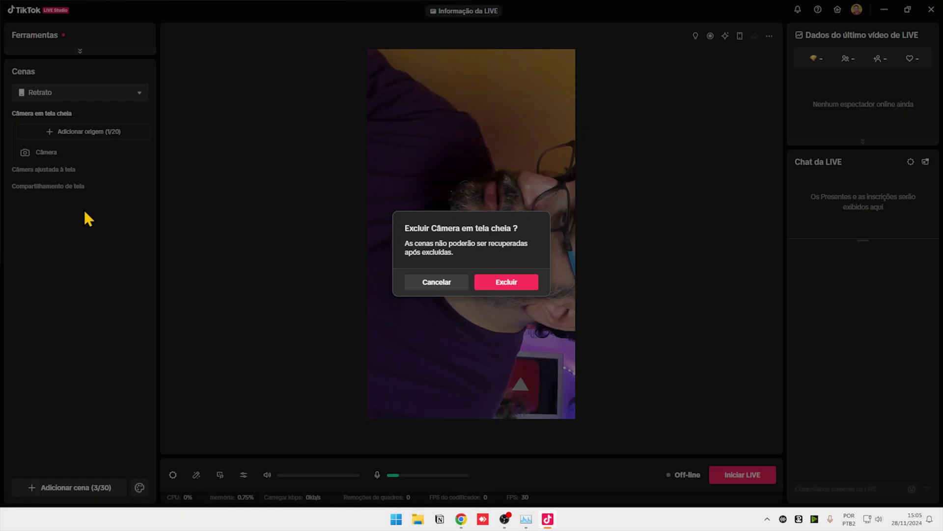
{"action": "left_click", "coordinate": [516, 282]}
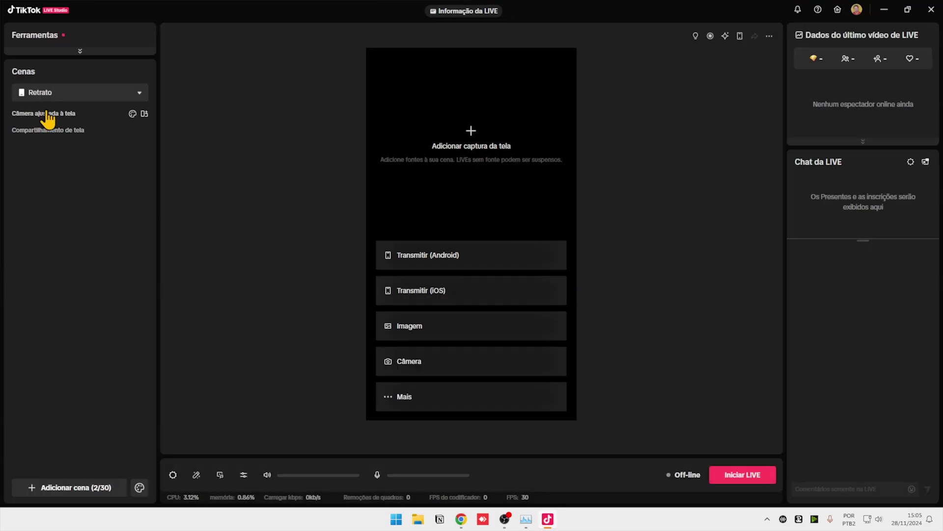
Delete the Câmera ajustada à tela scene from the portrait scenes.
{"action": "left_click", "coordinate": [46, 114]}
{"action": "right_click", "coordinate": [47, 114]}
{"action": "left_click", "coordinate": [96, 210]}
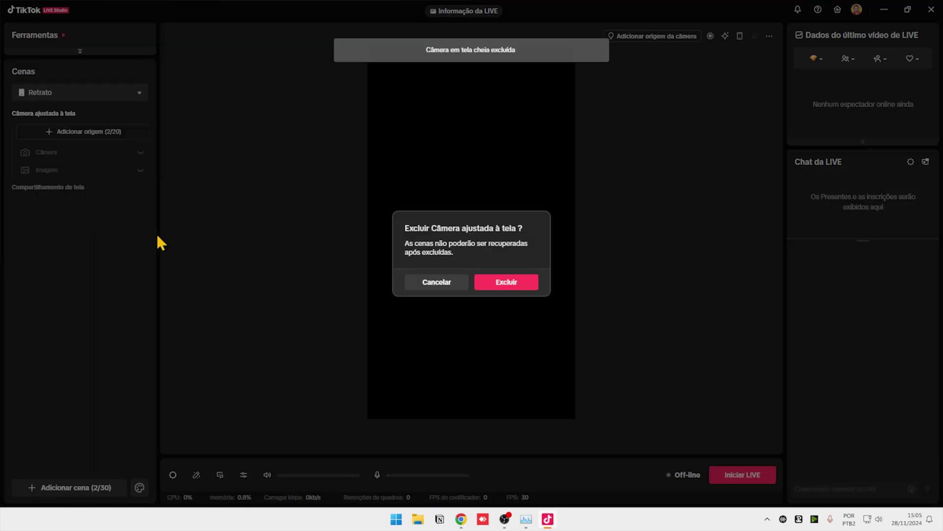
{"action": "left_click", "coordinate": [527, 284]}
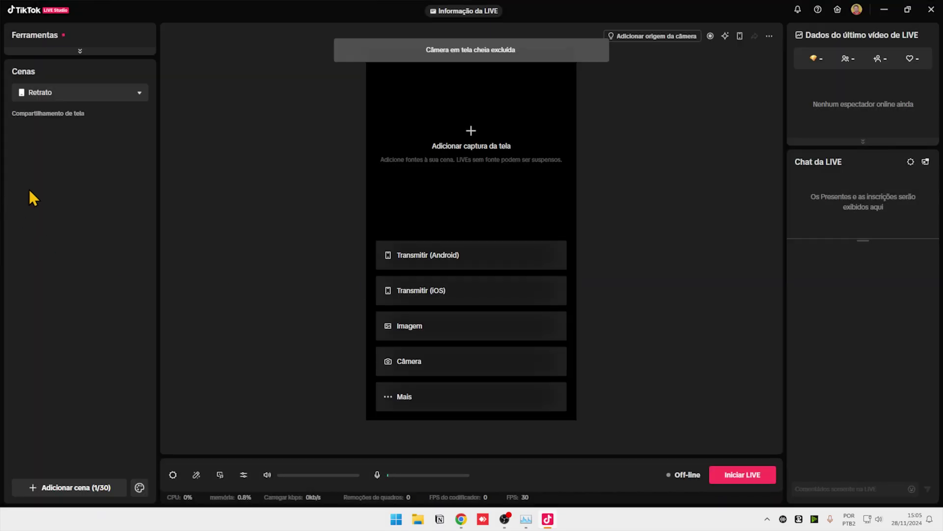
In the Compartilhamento de tela scene, move the Alerta box against the canvas's right edge, about 402 px from its top.
{"action": "left_click", "coordinate": [56, 116]}
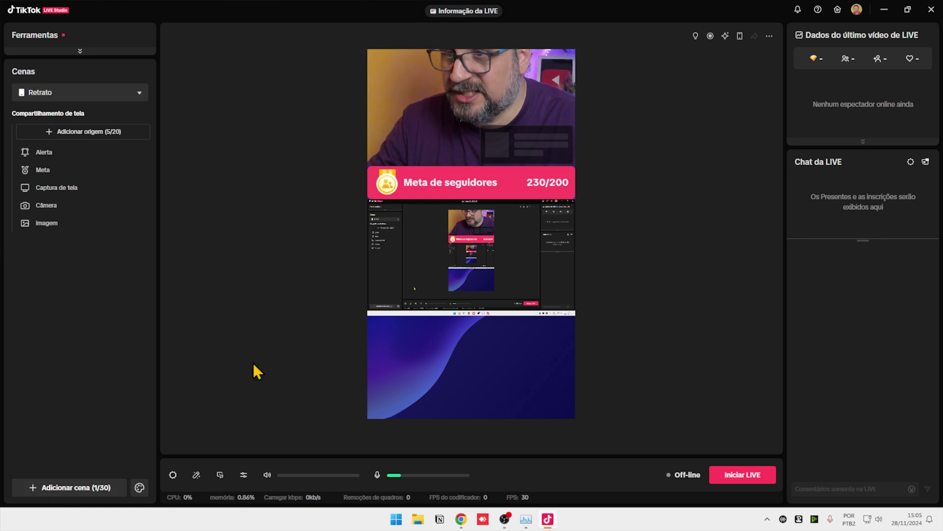
{"action": "left_click_drag", "start_coordinate": [417, 267], "coordinate": [449, 266]}
{"action": "left_click", "coordinate": [478, 182]}
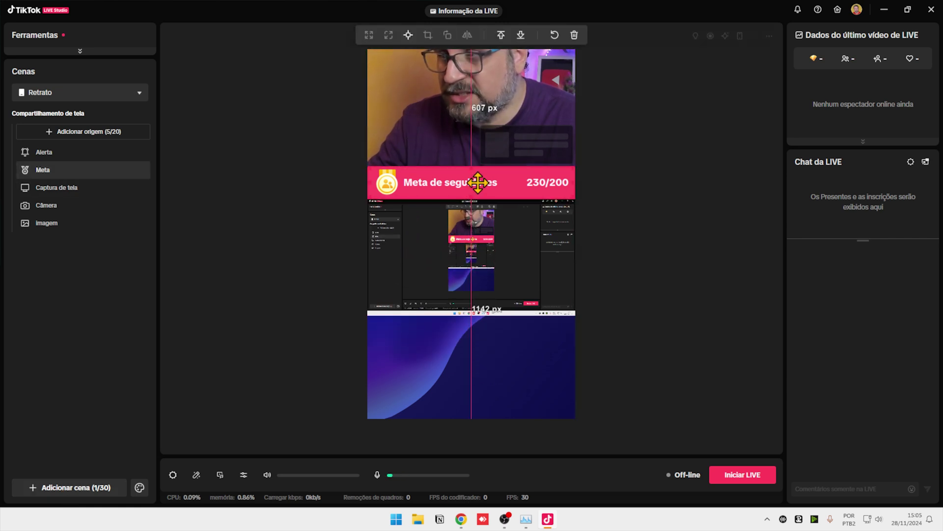
{"action": "left_click", "coordinate": [49, 154]}
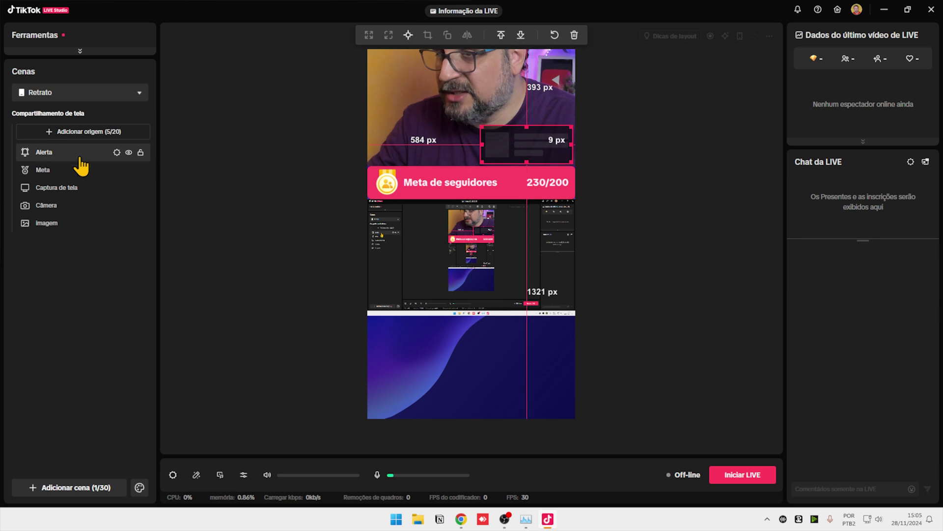
{"action": "left_click_drag", "start_coordinate": [524, 142], "coordinate": [527, 146]}
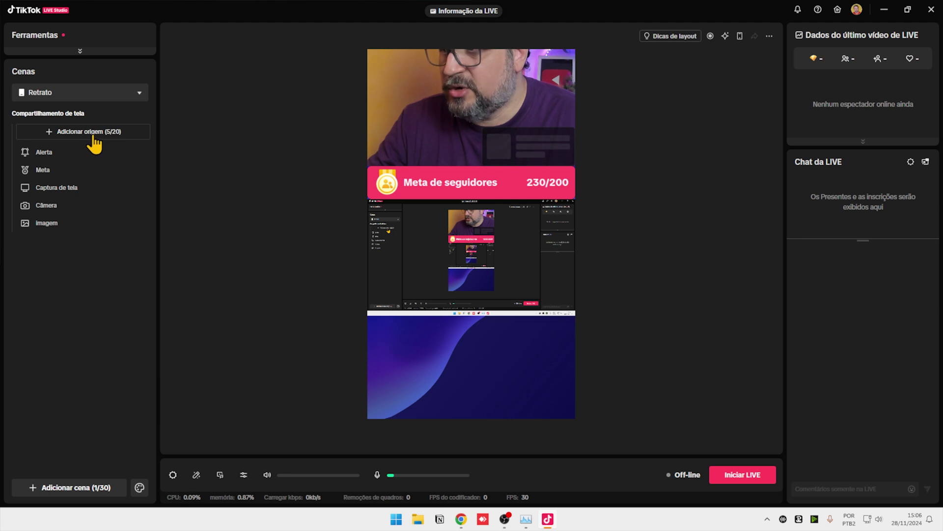
Examine the source types that can be added to the scene, such as camera, window capture, image, text, link and video, without adding one.
{"action": "left_click", "coordinate": [57, 134]}
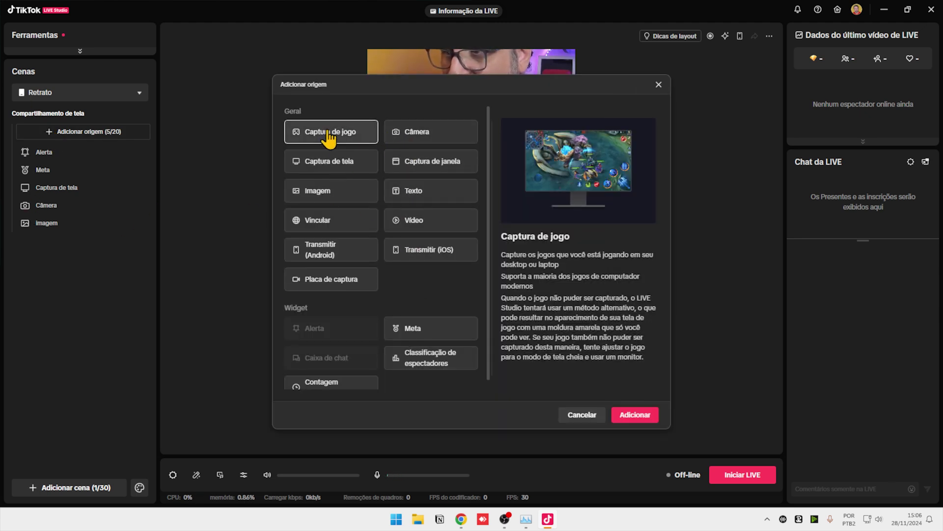
{"action": "left_click", "coordinate": [397, 131]}
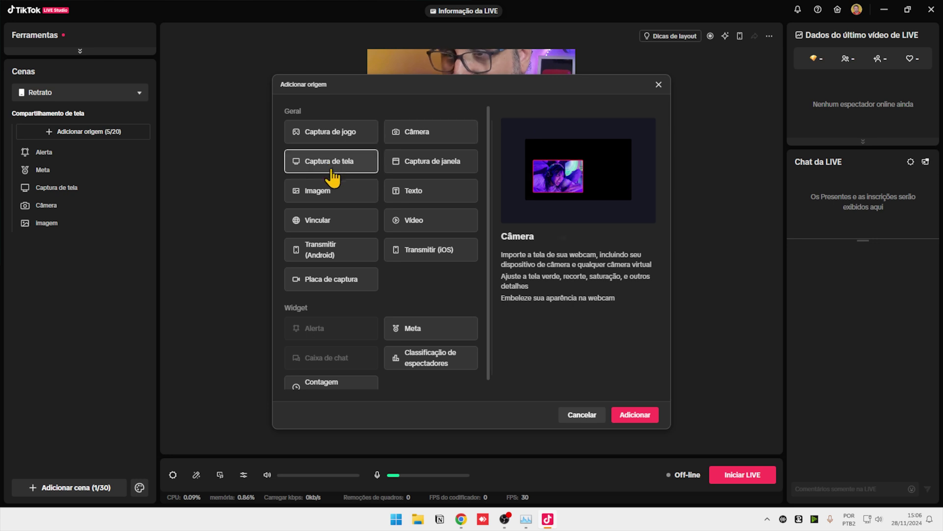
{"action": "left_click", "coordinate": [431, 162]}
{"action": "left_click", "coordinate": [330, 194]}
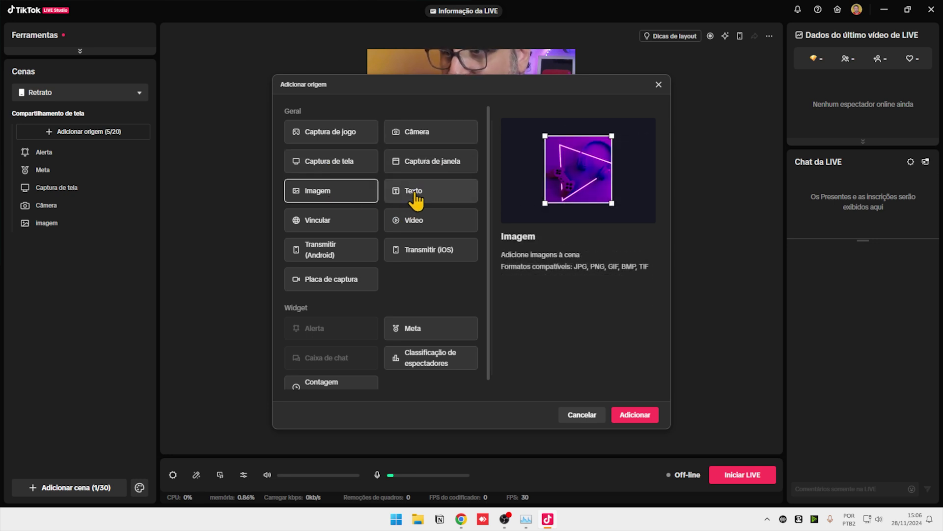
{"action": "left_click", "coordinate": [415, 197]}
{"action": "left_click", "coordinate": [344, 222]}
{"action": "left_click", "coordinate": [415, 221]}
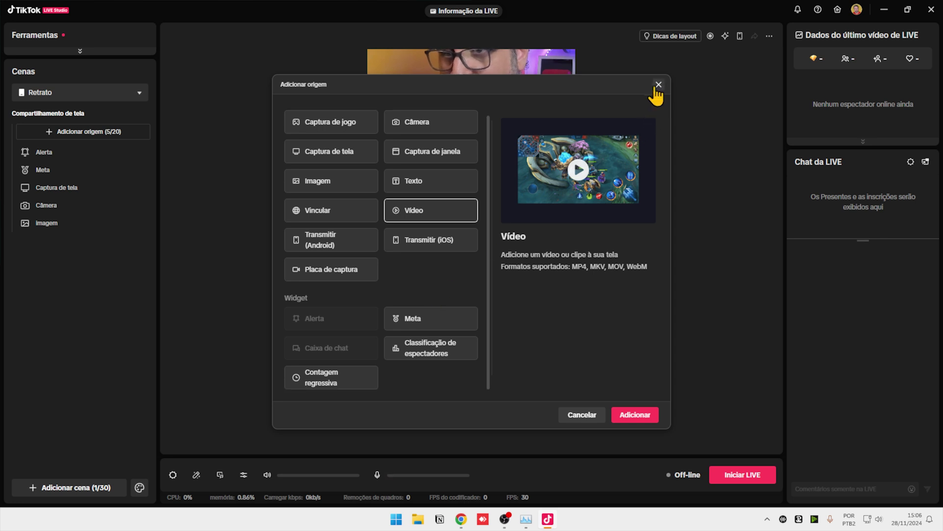
{"action": "left_click", "coordinate": [658, 84]}
Check the placement of the Alerta and Meta widgets and enlarge the screen capture below the goal bar, leaving about 294 px beneath it.
{"action": "left_click", "coordinate": [44, 153]}
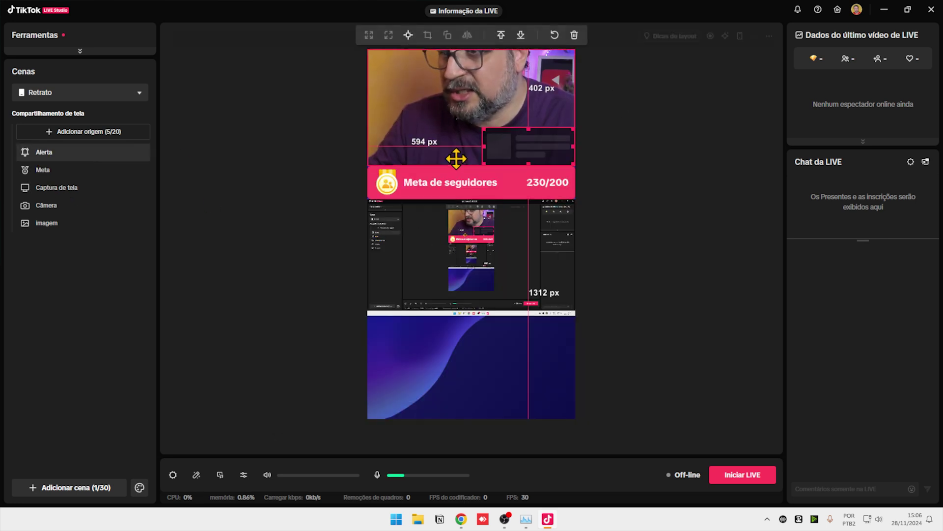
{"action": "left_click_drag", "start_coordinate": [509, 147], "coordinate": [509, 148]}
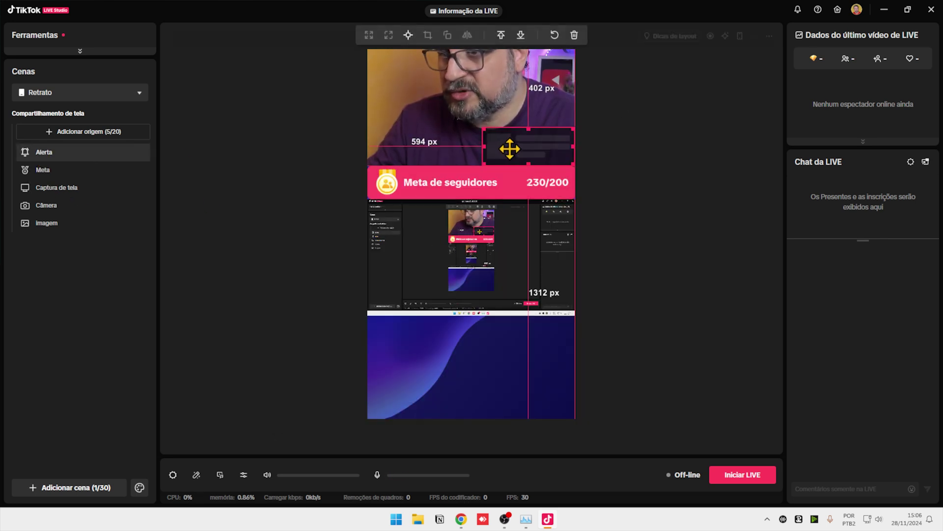
{"action": "left_click", "coordinate": [48, 173]}
{"action": "left_click_drag", "start_coordinate": [467, 175], "coordinate": [469, 187]}
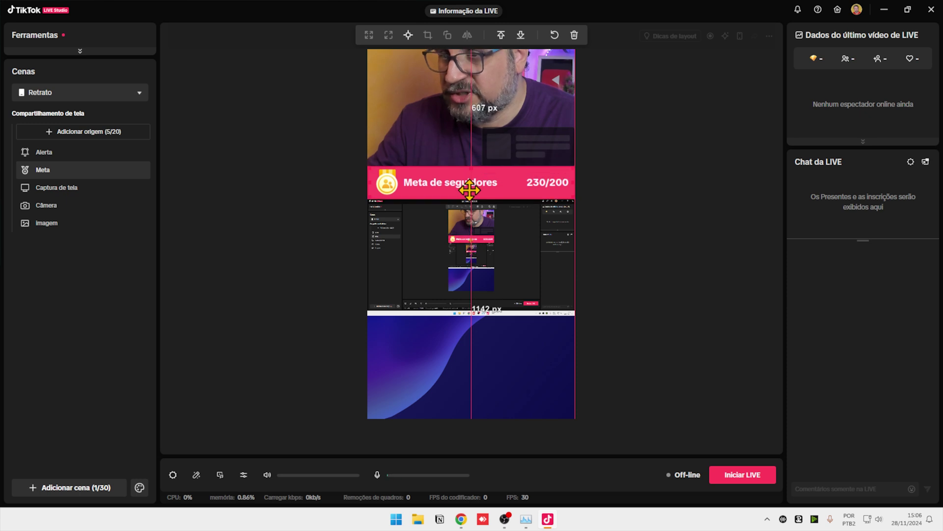
{"action": "left_click", "coordinate": [45, 191]}
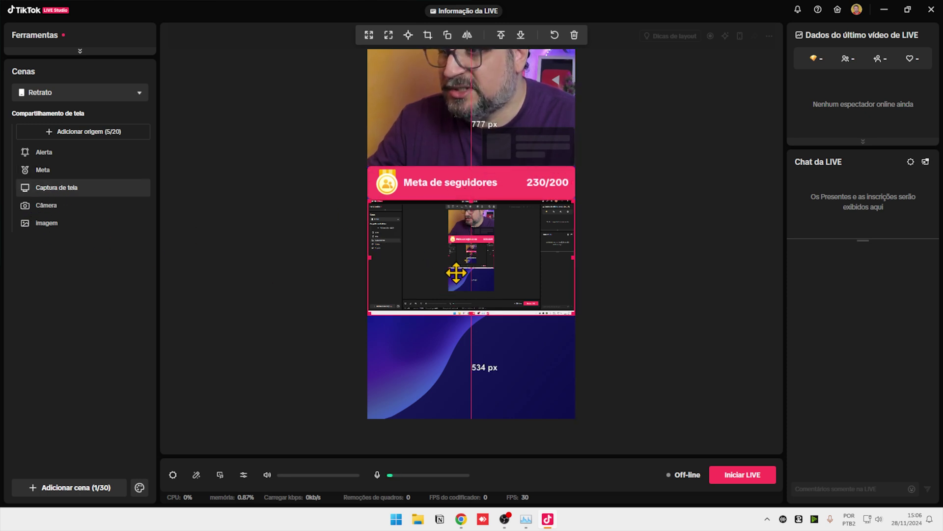
{"action": "left_click_drag", "start_coordinate": [476, 318], "coordinate": [456, 320]}
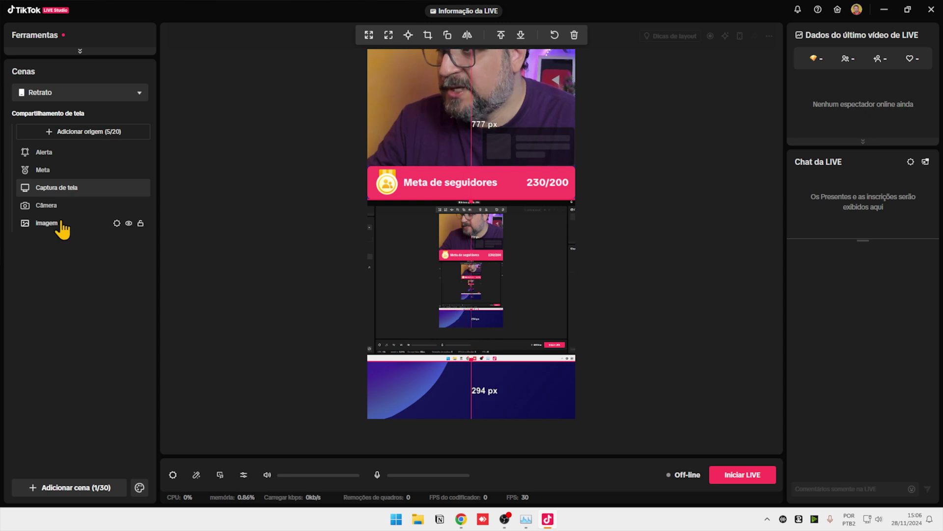
Set the camera source's resolution to 1920*1080 and its frame rate to 30 FPS.
{"action": "left_click", "coordinate": [50, 208]}
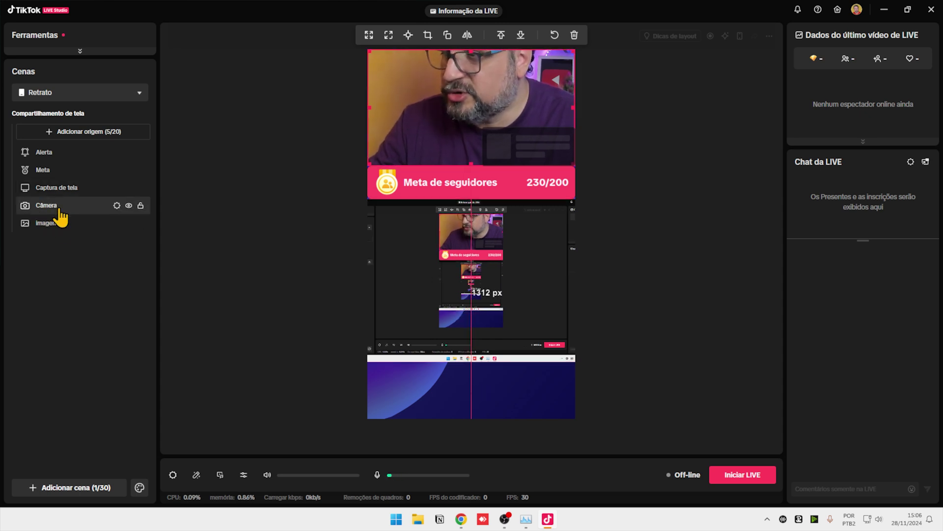
{"action": "left_click", "coordinate": [116, 205]}
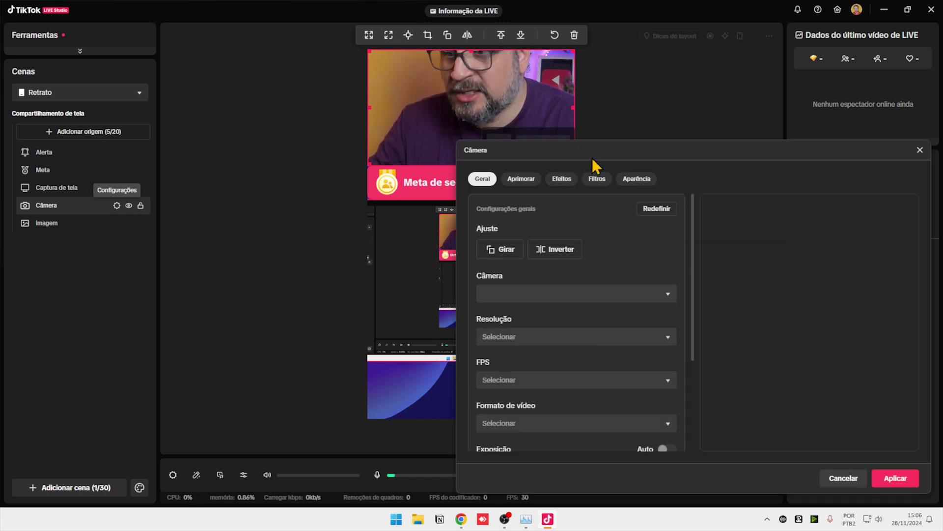
{"action": "left_click_drag", "start_coordinate": [592, 158], "coordinate": [544, 106]}
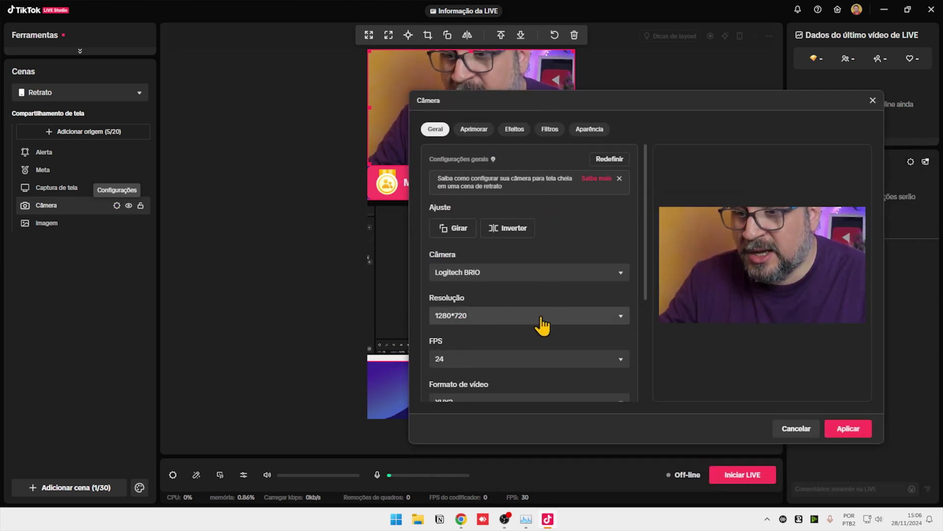
{"action": "left_click", "coordinate": [621, 322]}
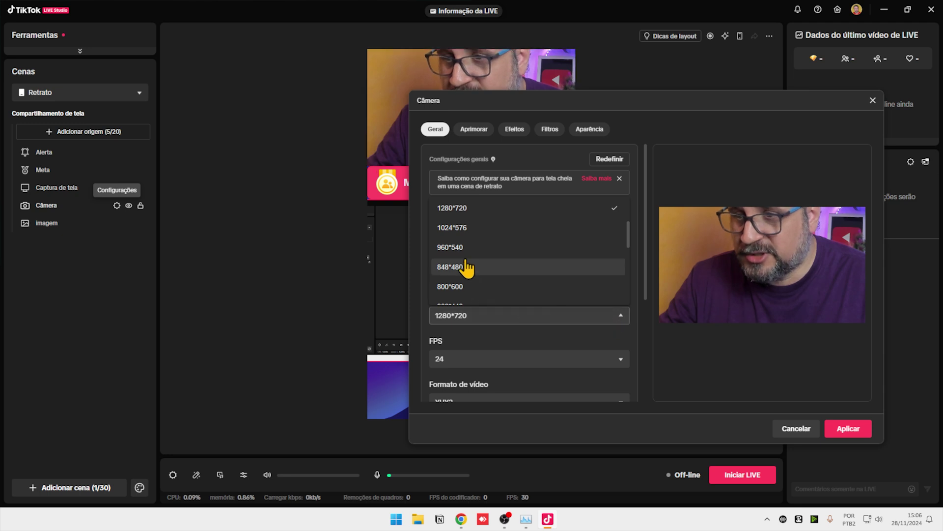
{"action": "scroll", "coordinate": [481, 234], "scroll_direction": "up", "scroll_amount": 3}
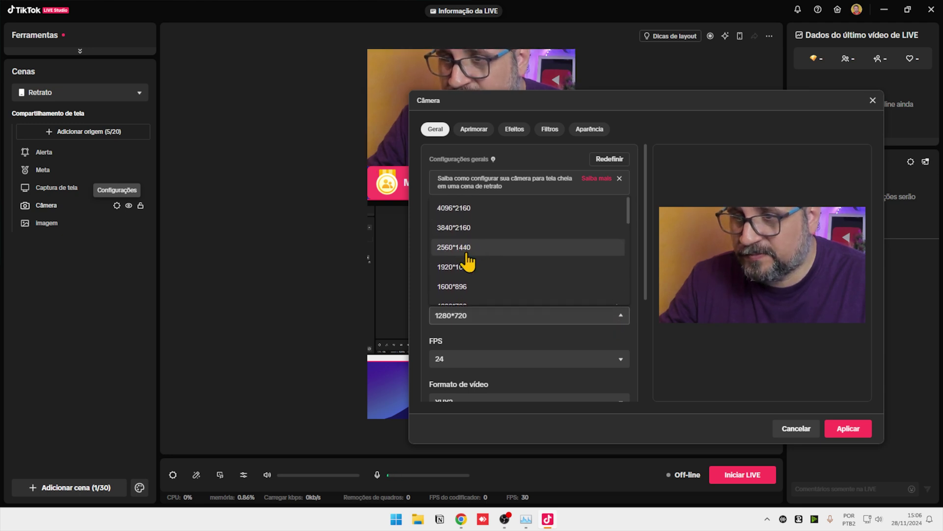
{"action": "left_click", "coordinate": [461, 265]}
{"action": "scroll", "coordinate": [461, 264], "scroll_direction": "down", "scroll_amount": 2}
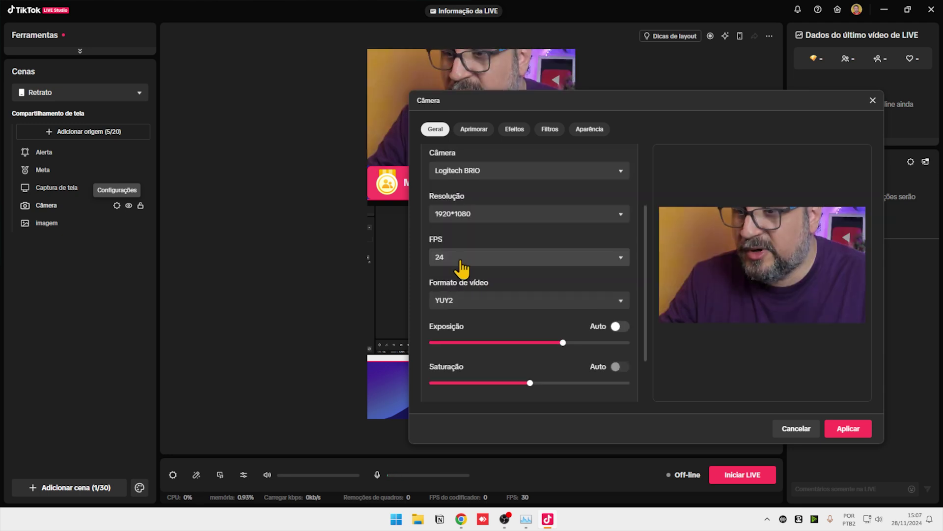
{"action": "left_click", "coordinate": [459, 259]}
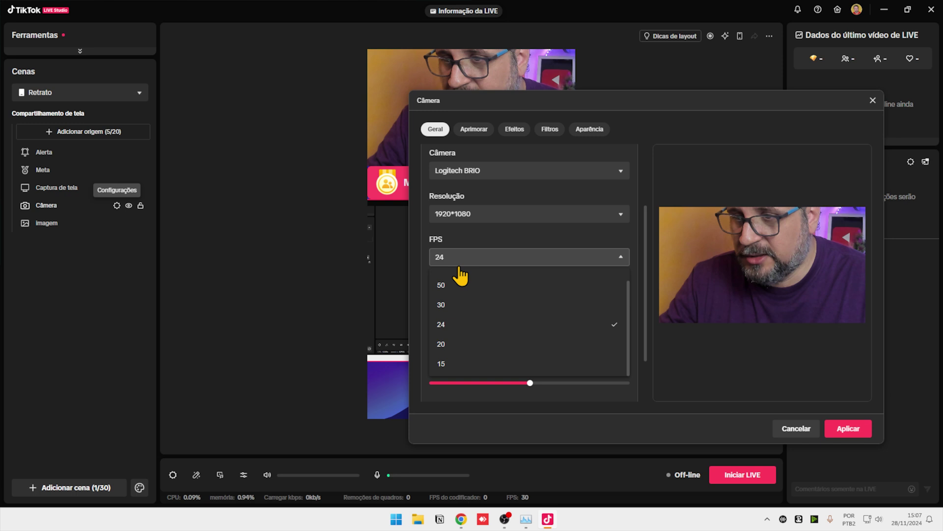
{"action": "left_click", "coordinate": [449, 311]}
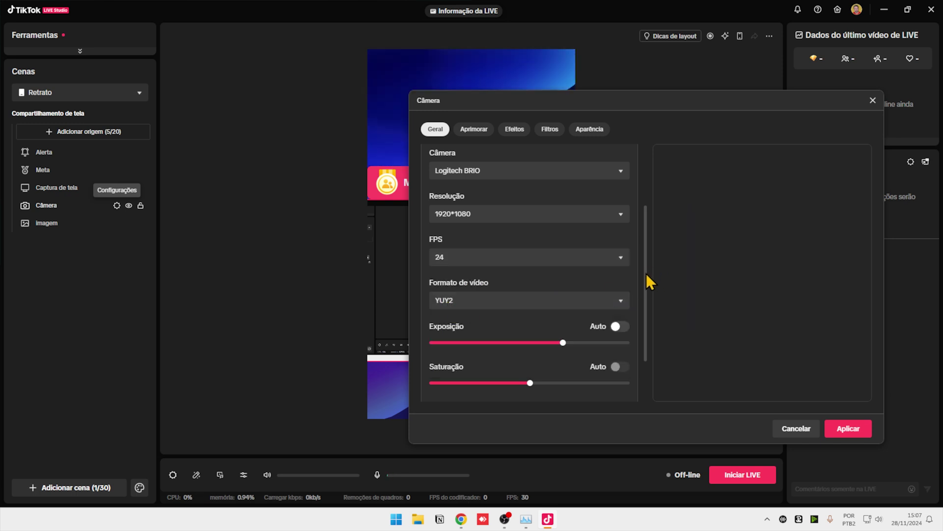
Try automatic exposure on the camera source and switch it back to manual exposure.
{"action": "scroll", "coordinate": [647, 285], "scroll_direction": "down", "scroll_amount": 3}
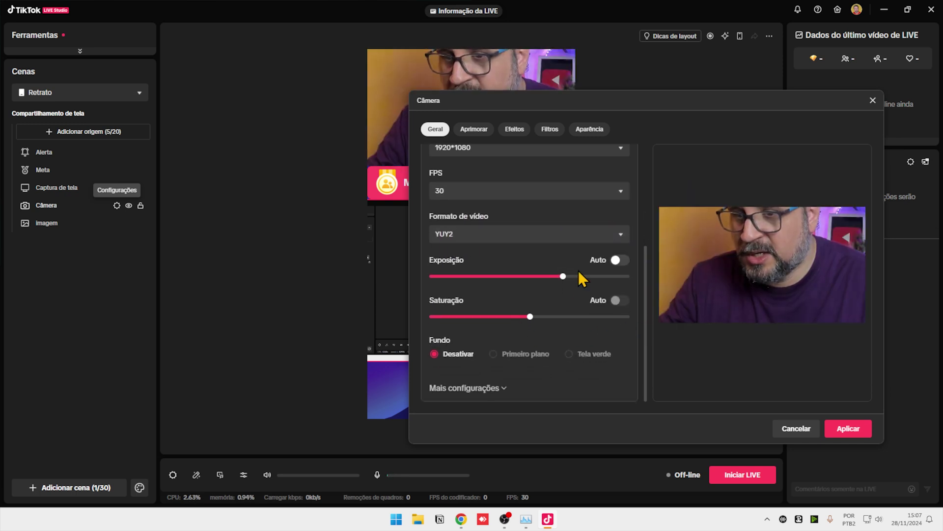
{"action": "mouse_move", "coordinate": [563, 276]}
{"action": "left_mouse_down"}
{"action": "mouse_move", "coordinate": [471, 276]}
{"action": "mouse_move", "coordinate": [563, 276]}
{"action": "left_mouse_up"}
{"action": "left_click", "coordinate": [616, 260]}
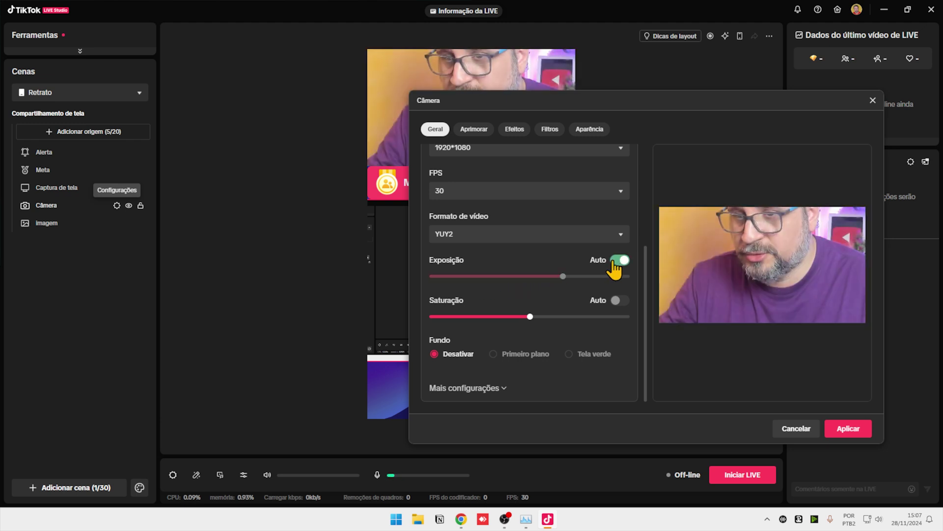
{"action": "left_click", "coordinate": [620, 261]}
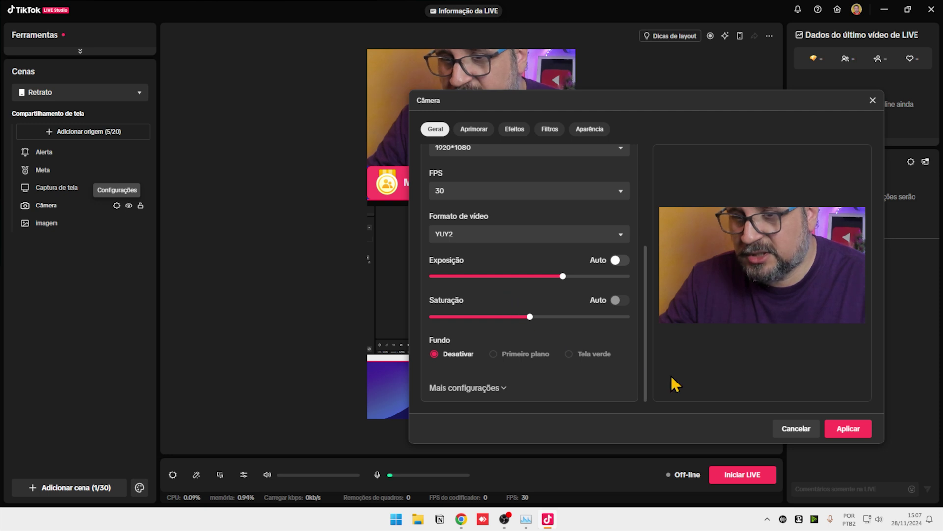
Try makeup presets such as Nature and Warm on the camera, restore Nenhum, view the effects and discard the changes.
{"action": "left_click", "coordinate": [474, 131]}
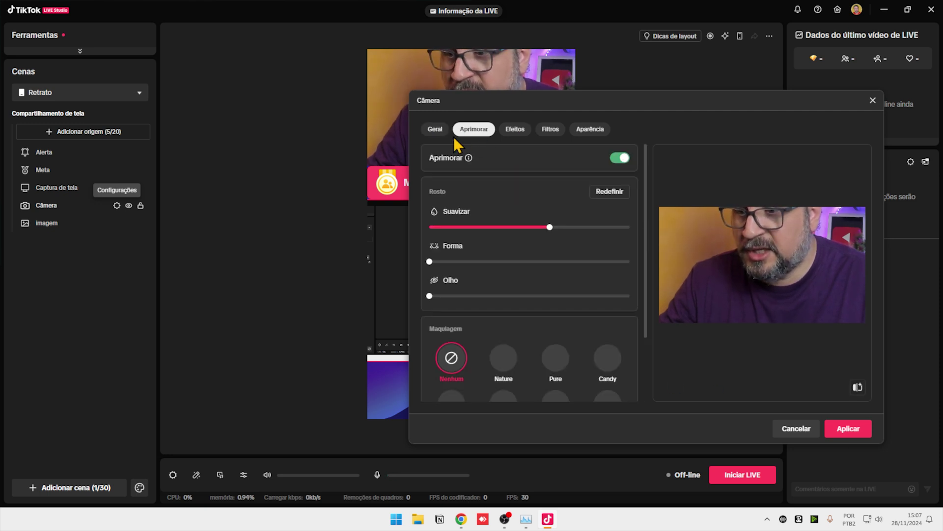
{"action": "scroll", "coordinate": [523, 206], "scroll_direction": "down", "scroll_amount": 3}
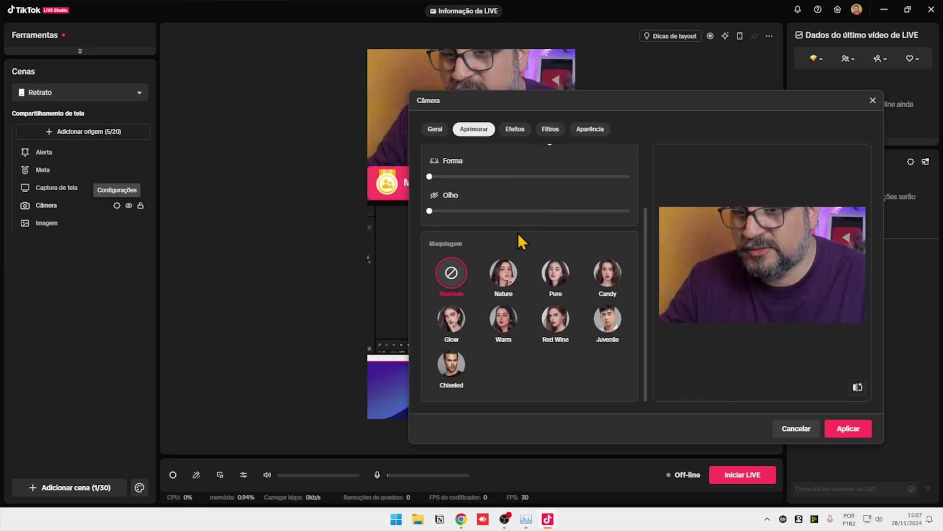
{"action": "left_click", "coordinate": [504, 272]}
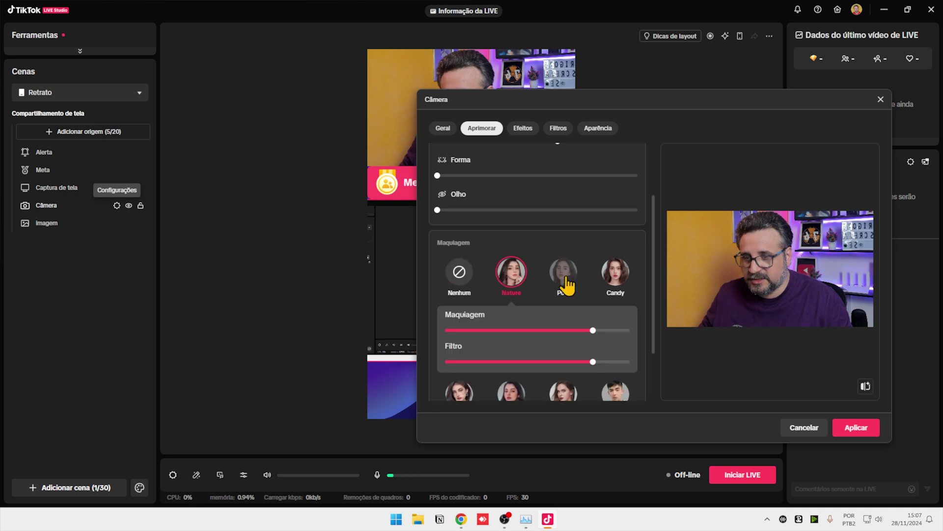
{"action": "left_click", "coordinate": [564, 271]}
{"action": "scroll", "coordinate": [568, 275], "scroll_direction": "down", "scroll_amount": 3}
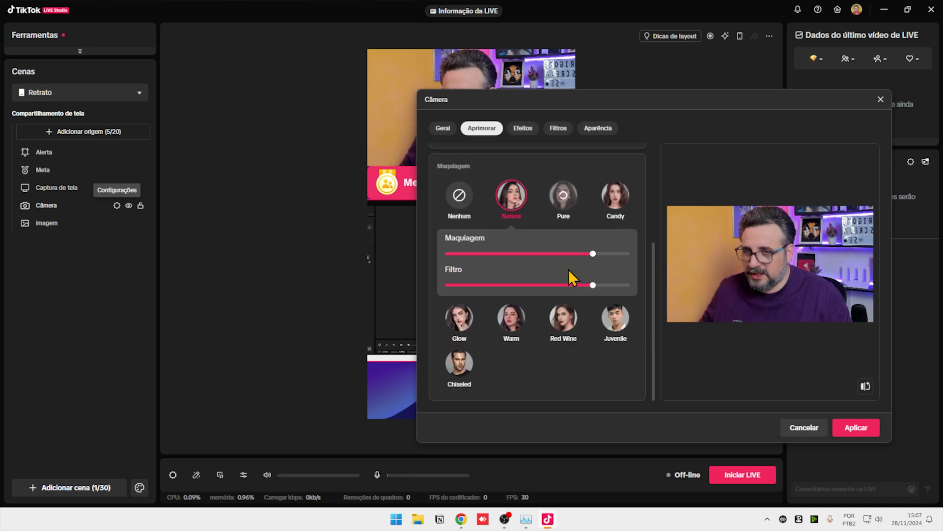
{"action": "left_click", "coordinate": [466, 317]}
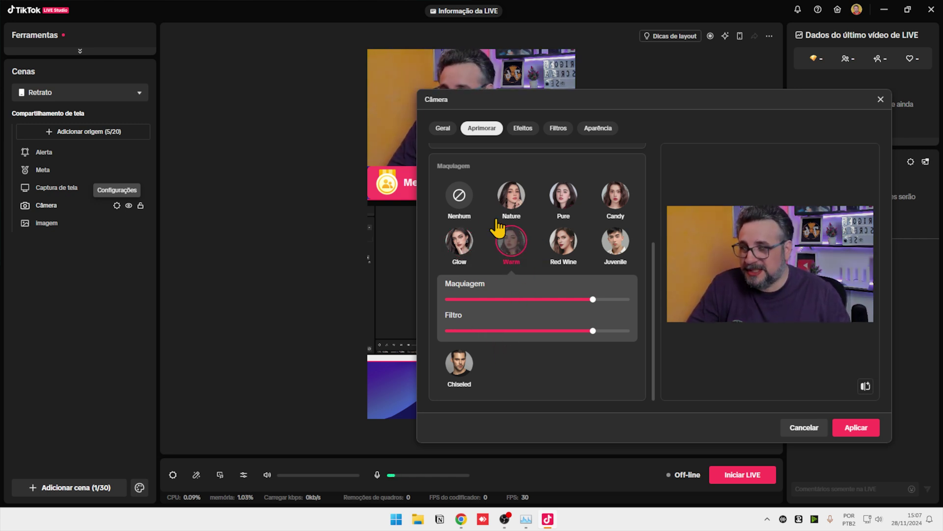
{"action": "left_click", "coordinate": [459, 196]}
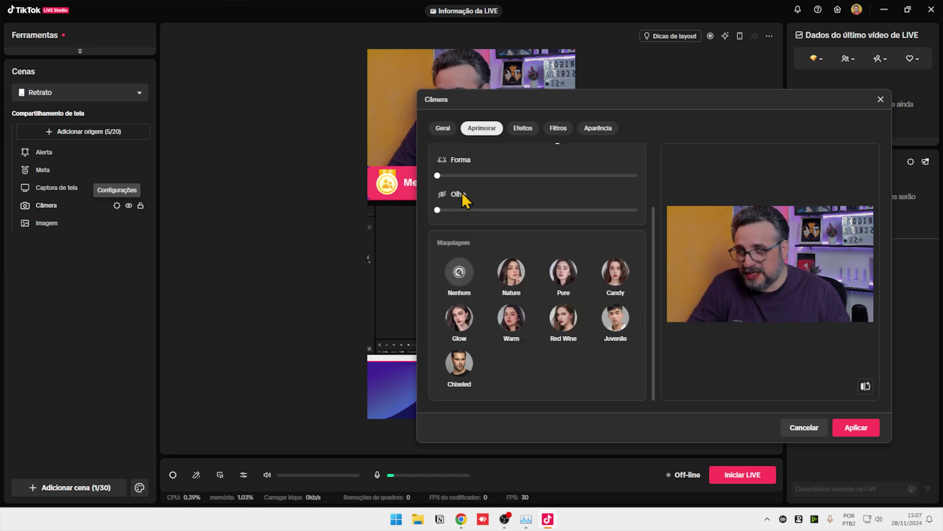
{"action": "left_click", "coordinate": [524, 129]}
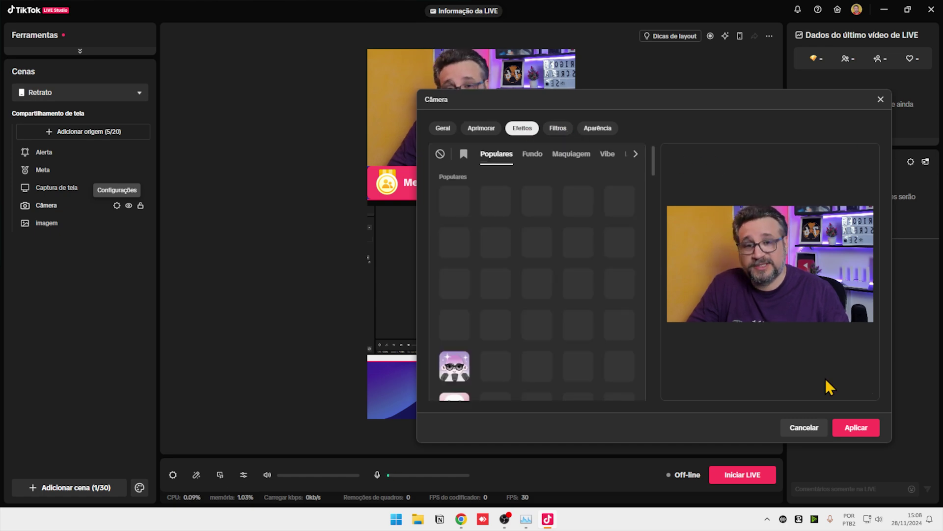
{"action": "left_click", "coordinate": [797, 429]}
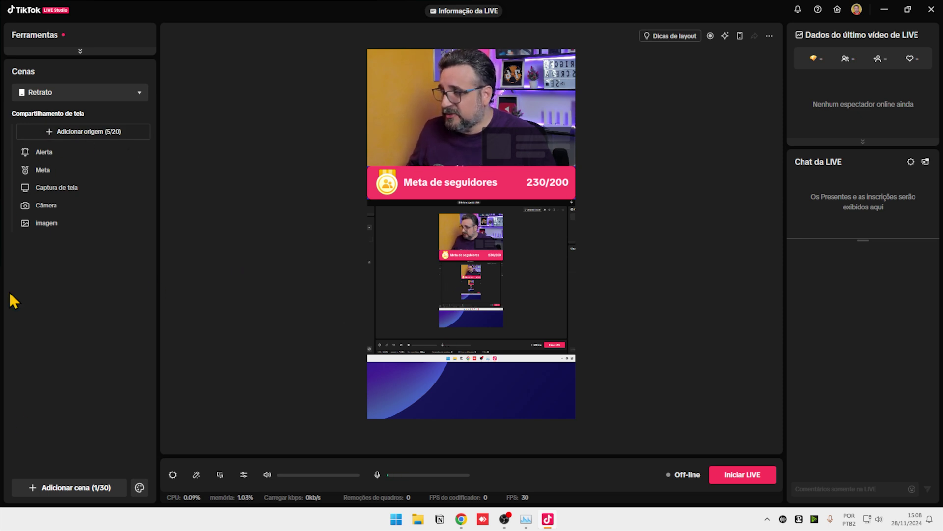
Add a new portrait scene based on the blank model (Em branco).
{"action": "left_click", "coordinate": [84, 489]}
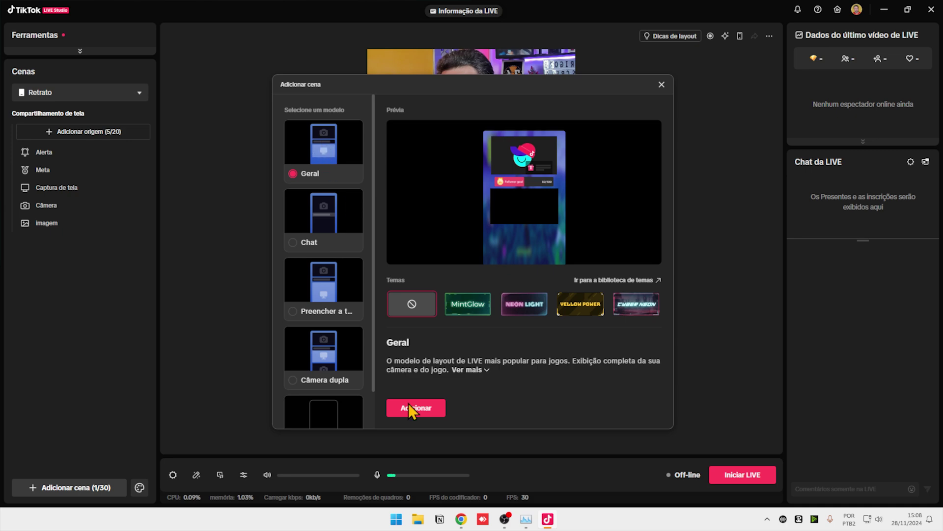
{"action": "scroll", "coordinate": [339, 356], "scroll_direction": "down", "scroll_amount": 1}
{"action": "left_click", "coordinate": [325, 400]}
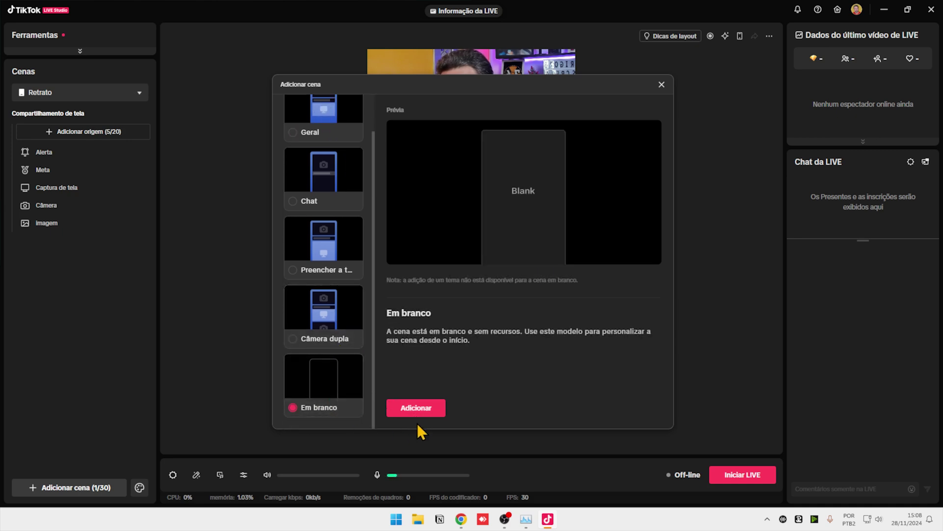
{"action": "left_click", "coordinate": [416, 408]}
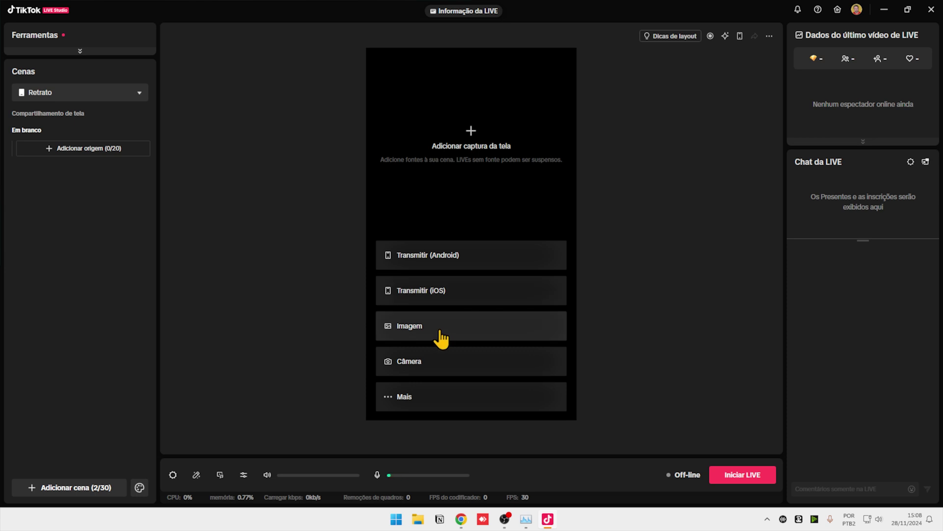
Add a camera source using the Logitech BRIO to the blank scene, without choosing a resolution.
{"action": "left_click", "coordinate": [405, 366]}
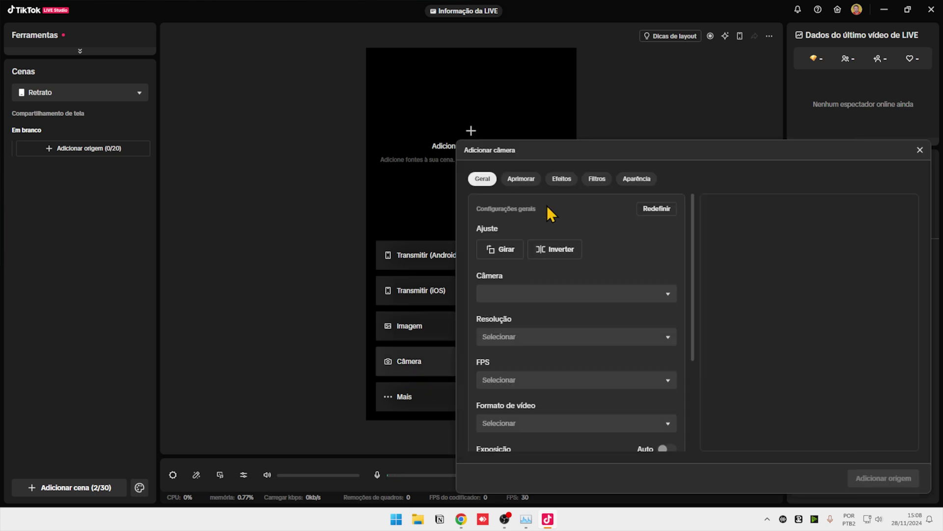
{"action": "left_click", "coordinate": [521, 295]}
{"action": "left_click", "coordinate": [523, 320]}
{"action": "left_click", "coordinate": [669, 342]}
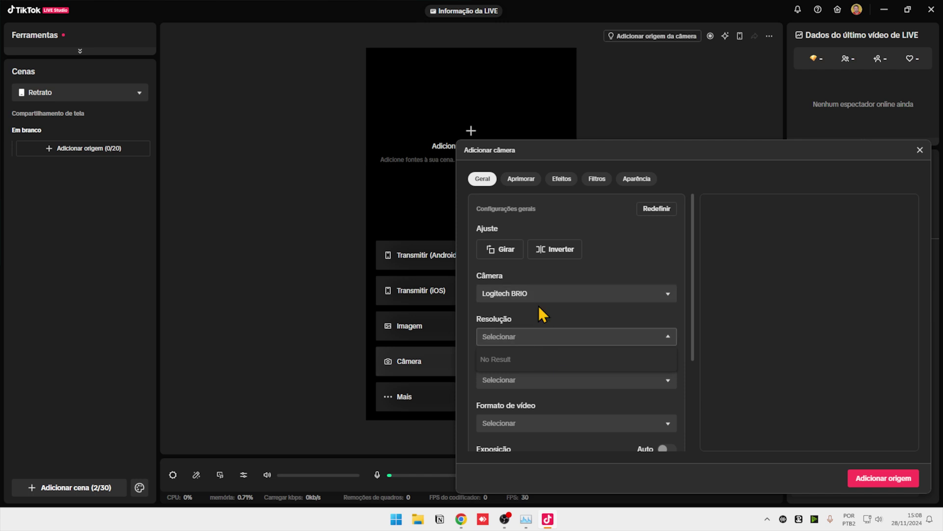
{"action": "left_click", "coordinate": [883, 478]}
Add a screen capture source of Tela 1 (1920 * 1080) to the blank scene and deselect it.
{"action": "left_click", "coordinate": [64, 147]}
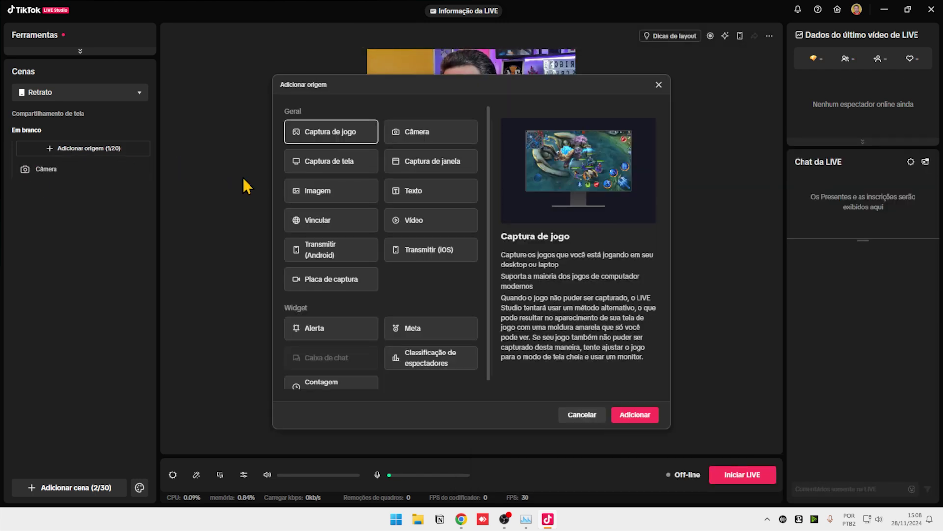
{"action": "left_click", "coordinate": [339, 165]}
{"action": "left_click", "coordinate": [635, 416]}
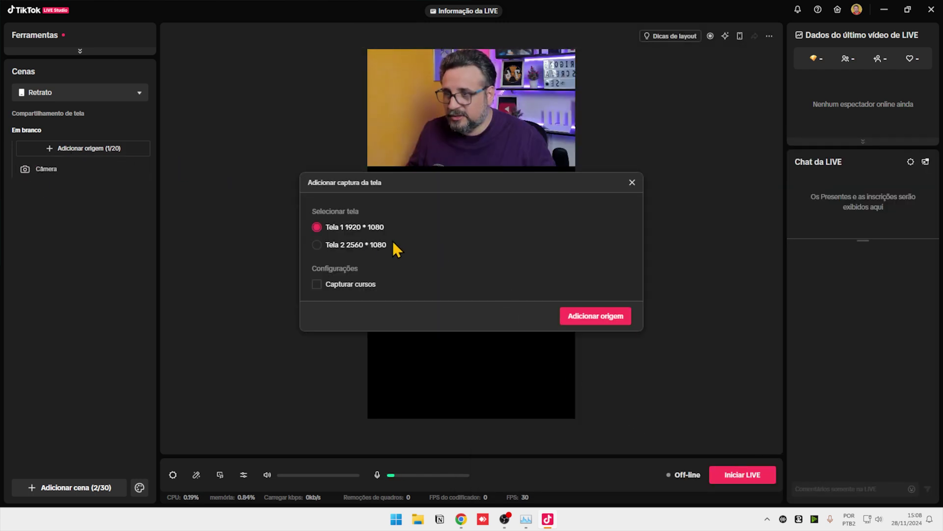
{"action": "left_click", "coordinate": [596, 318]}
{"action": "left_click", "coordinate": [544, 353]}
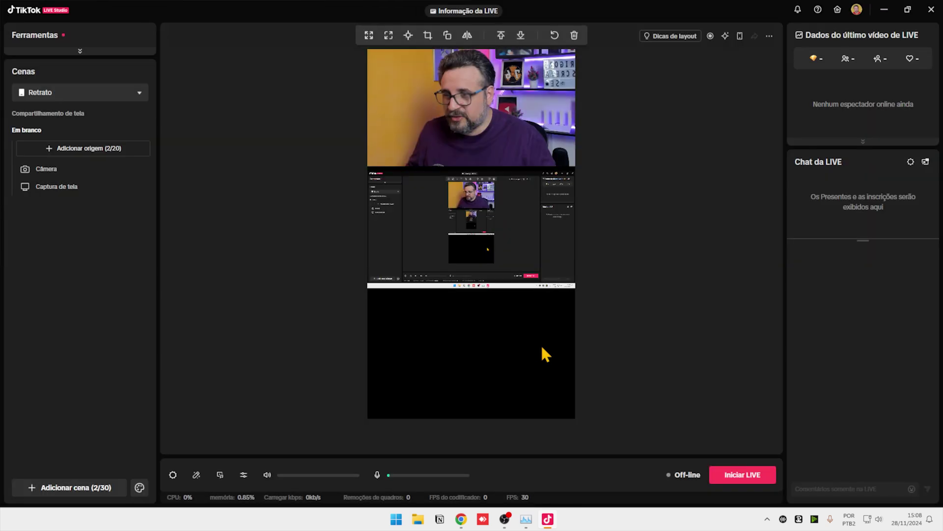
Add an Alerta widget with its default settings and place it over the camera's lower-right corner, about 593 px from the scene's left edge.
{"action": "left_click", "coordinate": [93, 148]}
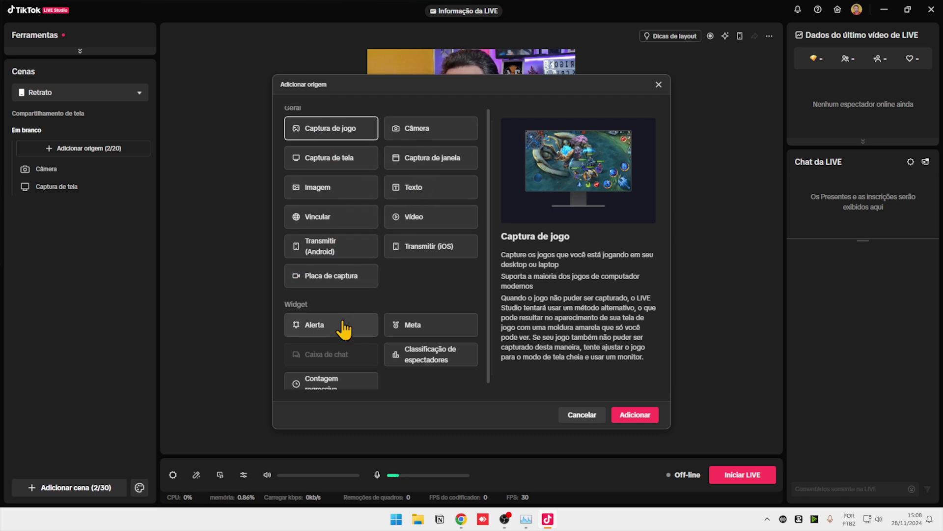
{"action": "scroll", "coordinate": [344, 327], "scroll_direction": "down", "scroll_amount": 1}
{"action": "left_click", "coordinate": [323, 321]}
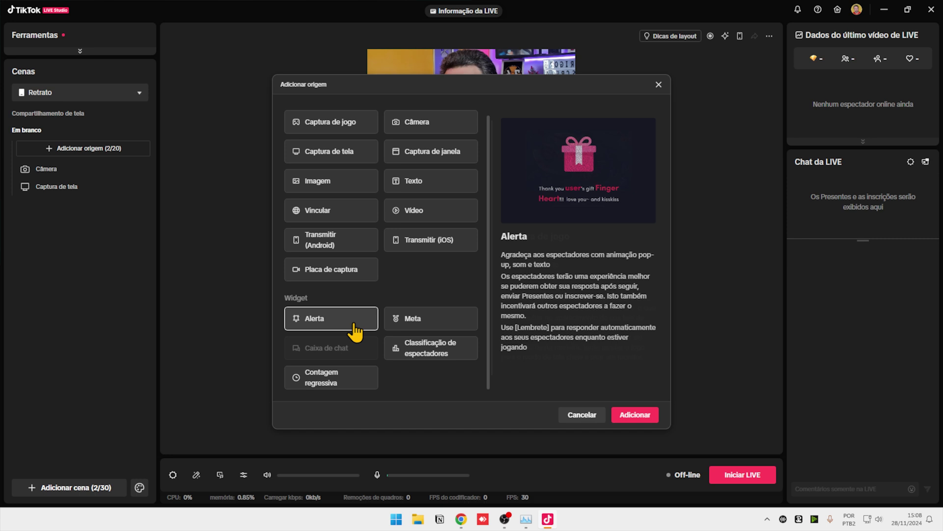
{"action": "left_click", "coordinate": [638, 416]}
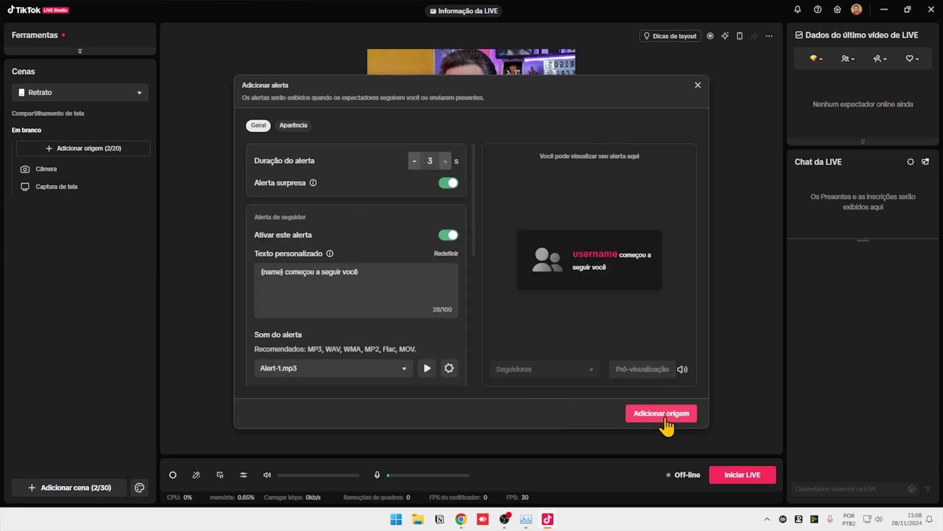
{"action": "left_click", "coordinate": [654, 416]}
{"action": "left_click_drag", "start_coordinate": [502, 231], "coordinate": [524, 150]}
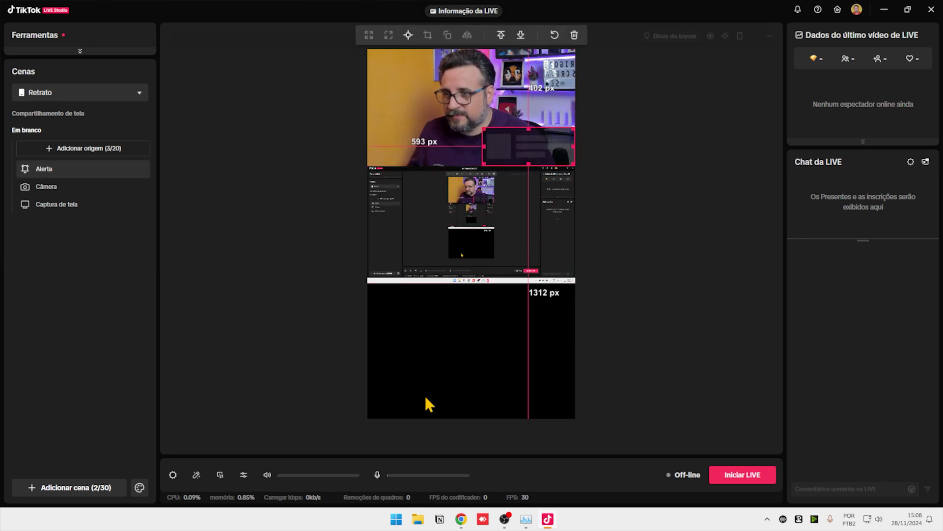
Add an image source using a grey line-patterned background from a subfolder of PACK DA EDIÇÃO.
{"action": "left_click", "coordinate": [89, 150]}
{"action": "scroll", "coordinate": [418, 293], "scroll_direction": "down", "scroll_amount": 1}
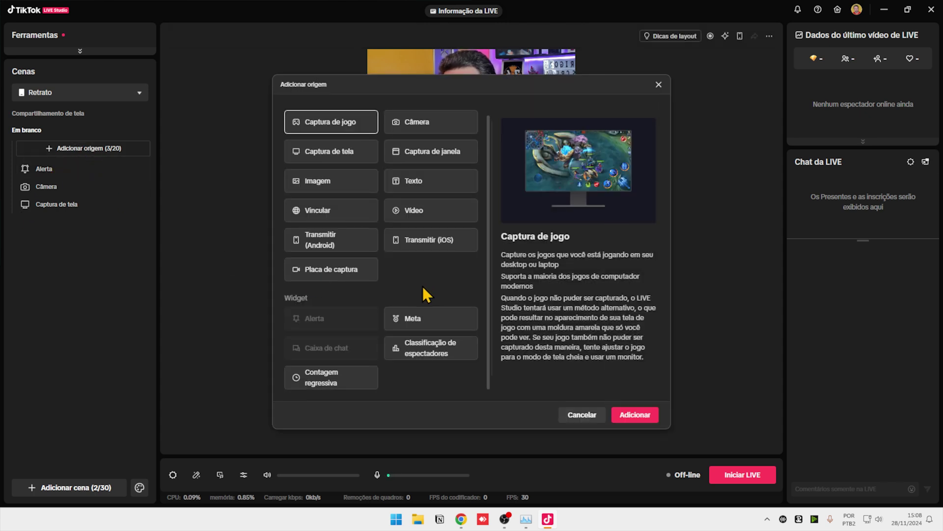
{"action": "scroll", "coordinate": [326, 320], "scroll_direction": "up", "scroll_amount": 1}
{"action": "left_click", "coordinate": [317, 190]}
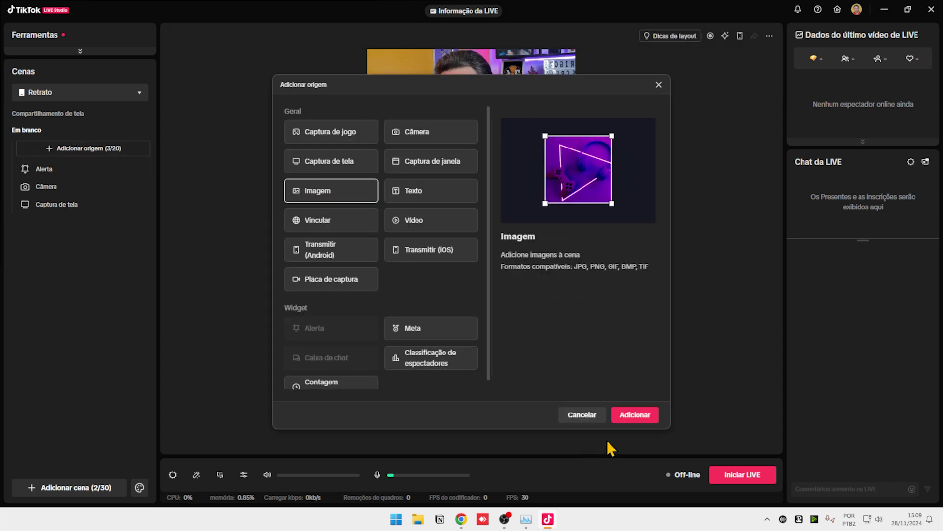
{"action": "left_click", "coordinate": [635, 414]}
{"action": "left_click", "coordinate": [472, 267]}
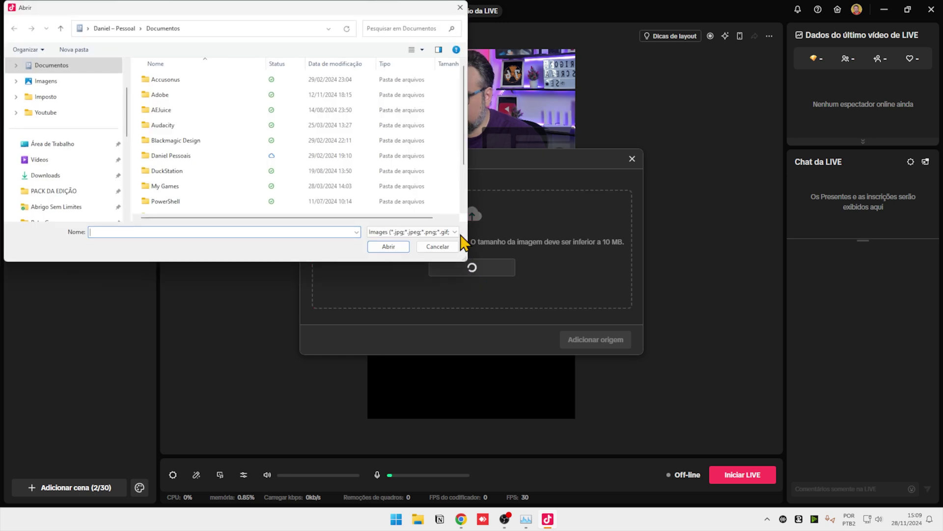
{"action": "left_click", "coordinate": [53, 192]}
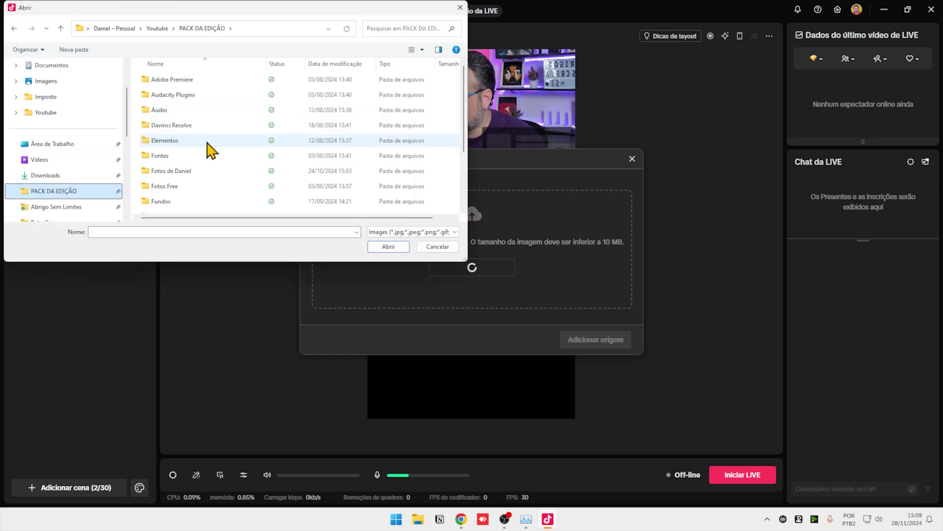
{"action": "double_click", "coordinate": [173, 194]}
{"action": "double_click", "coordinate": [324, 93]}
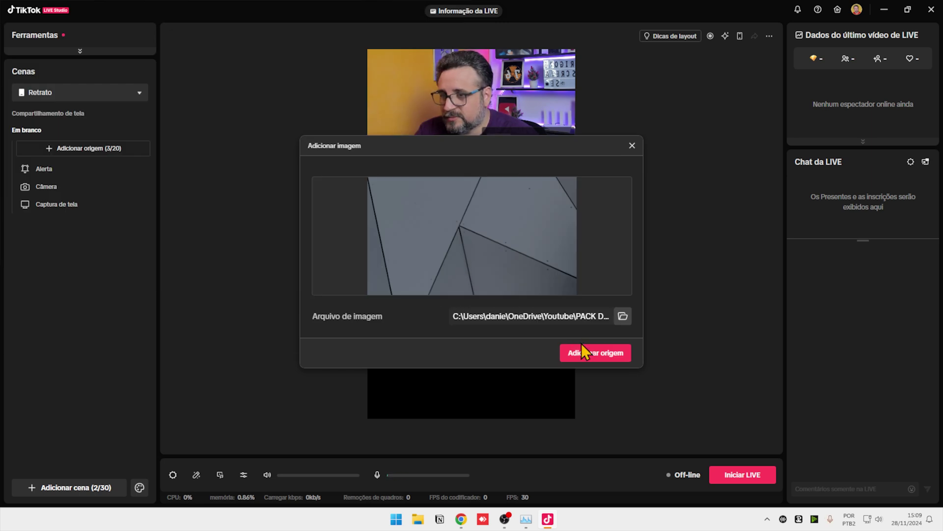
{"action": "left_click", "coordinate": [609, 352]}
Enlarge the background image over the lower part of the scene and order it beneath all other sources.
{"action": "left_click_drag", "start_coordinate": [478, 298], "coordinate": [720, 88]}
{"action": "left_click_drag", "start_coordinate": [448, 118], "coordinate": [448, 176]}
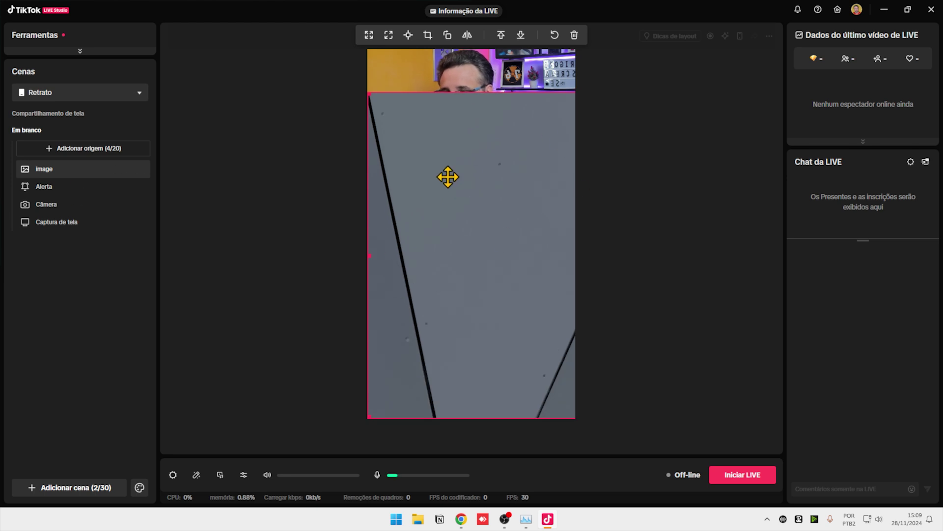
{"action": "left_click_drag", "start_coordinate": [44, 173], "coordinate": [49, 229]}
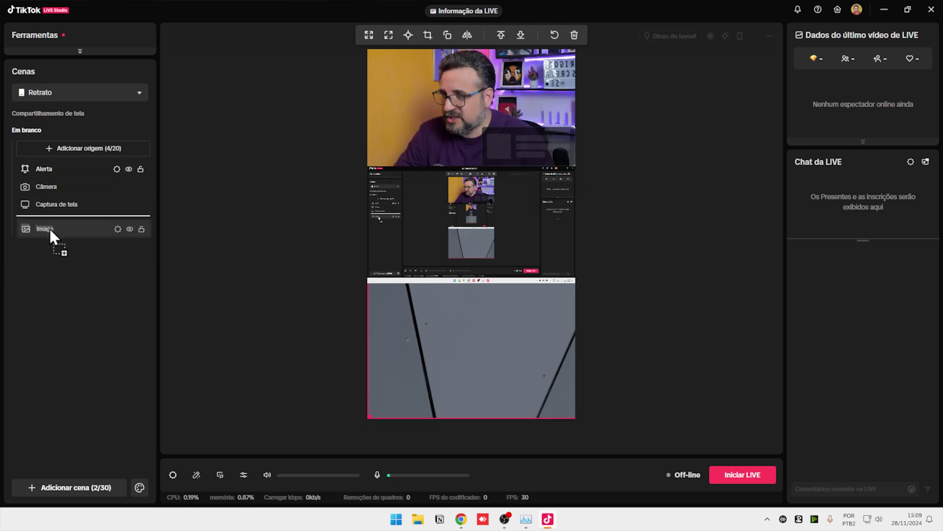
Enlarge the screen capture below the camera until it extends past the scene's sides, keeping the background image exposed beneath it.
{"action": "left_click", "coordinate": [468, 227]}
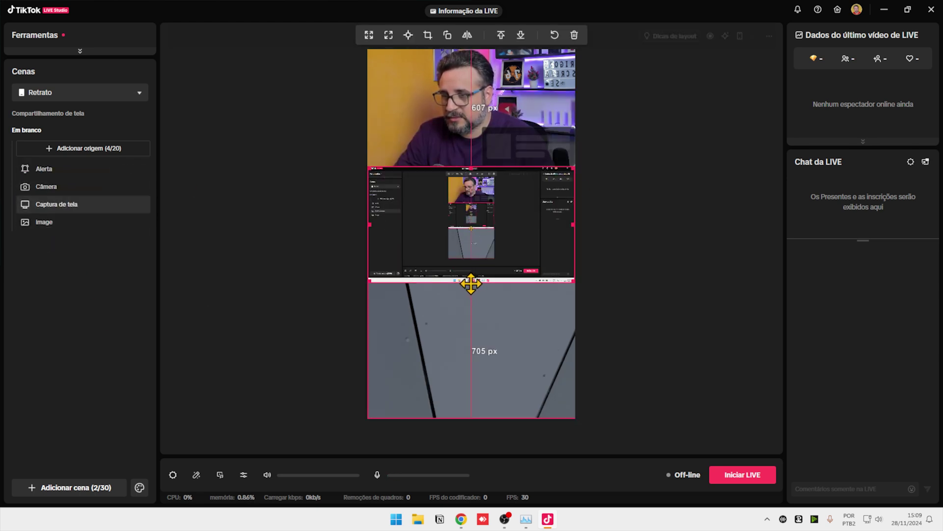
{"action": "left_click_drag", "start_coordinate": [471, 278], "coordinate": [467, 308]}
{"action": "left_click", "coordinate": [660, 246]}
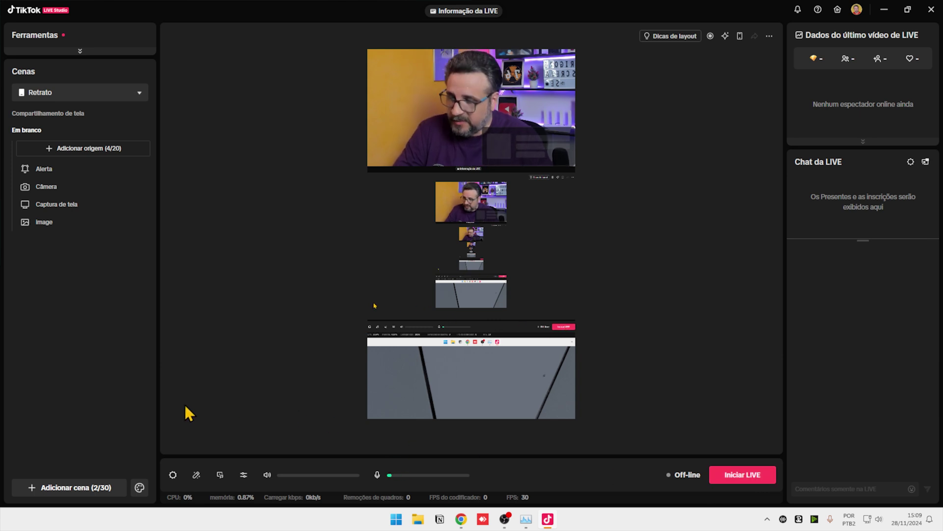
Review the studio settings for LIVE quality, scene transition, recording, shortcut keys and advanced audio, leaving them unchanged.
{"action": "left_click", "coordinate": [173, 475]}
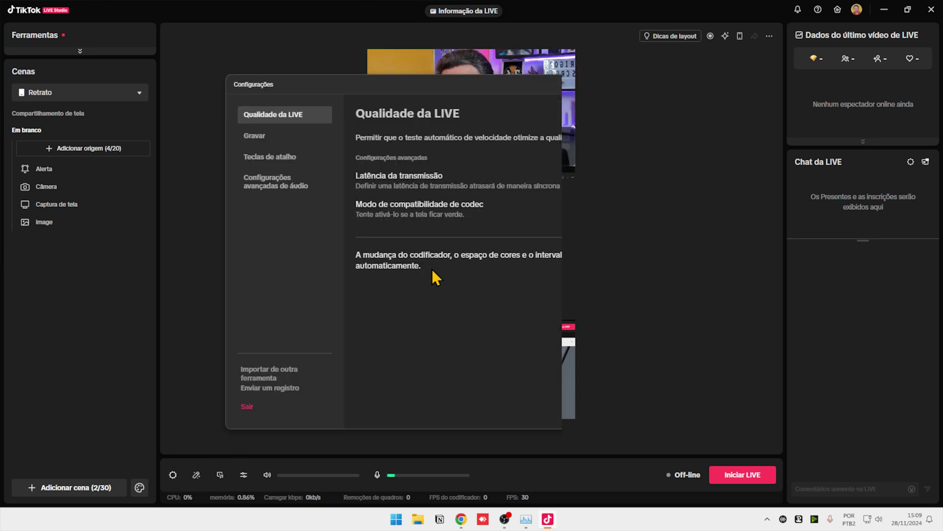
{"action": "left_click", "coordinate": [276, 138]}
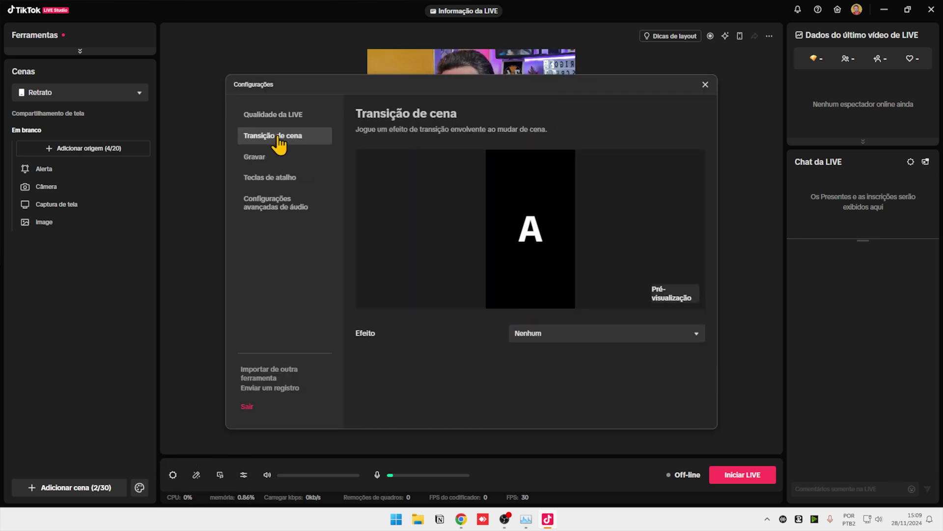
{"action": "left_click", "coordinate": [266, 158]}
{"action": "left_click", "coordinate": [265, 177]}
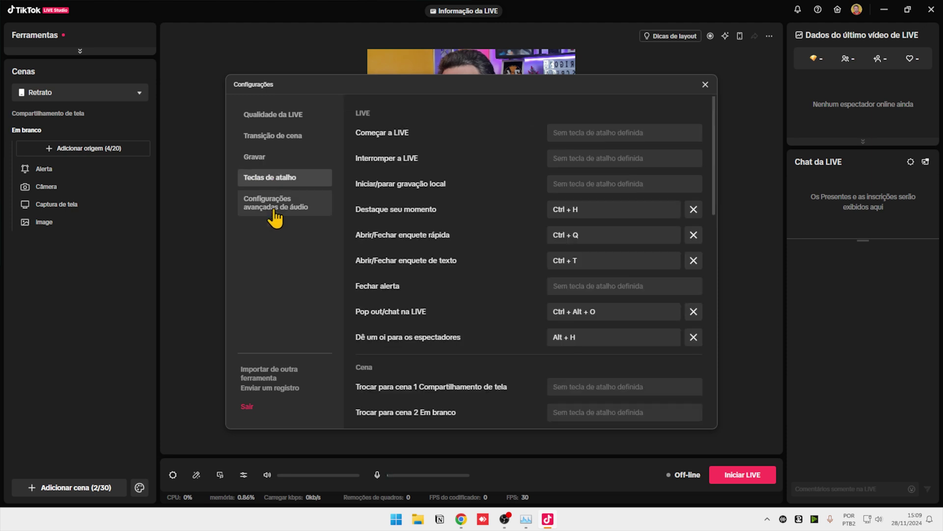
{"action": "left_click", "coordinate": [274, 204]}
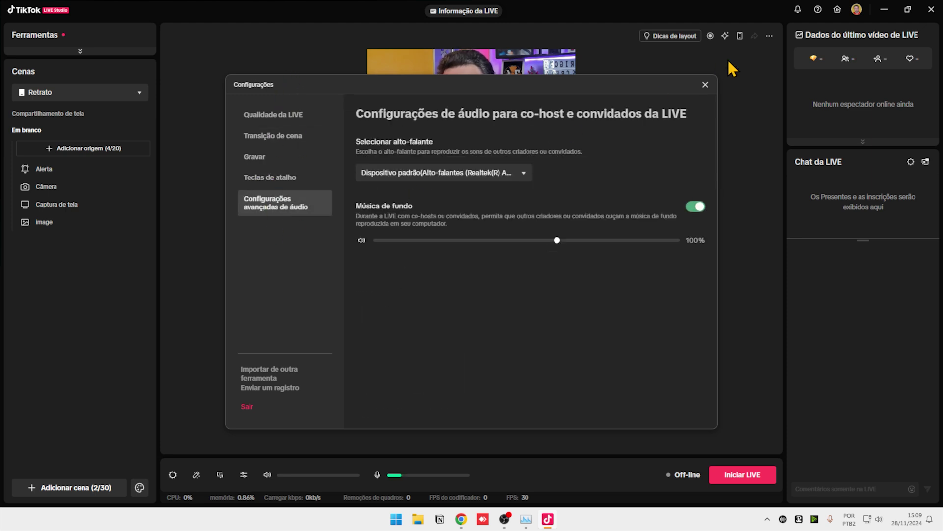
{"action": "left_click", "coordinate": [705, 85]}
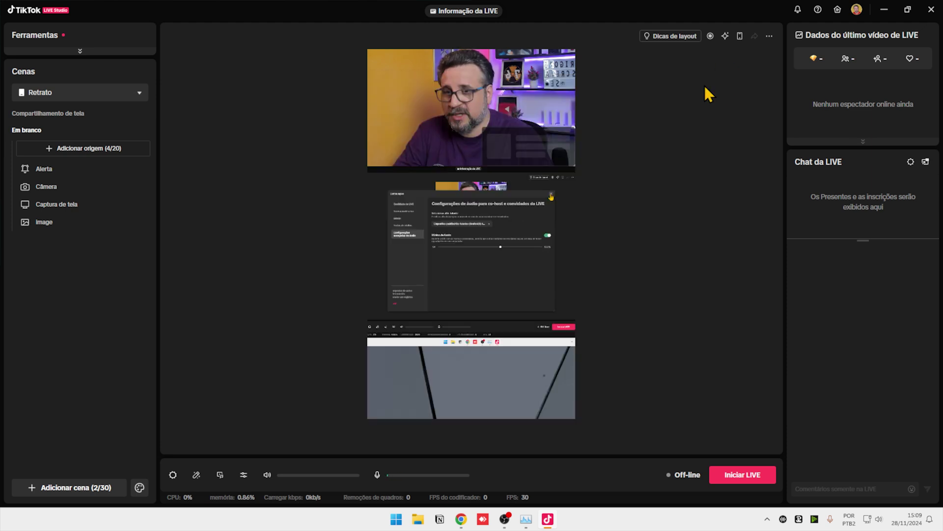
In the audio mixer, keep Microfone (2- fifine Microphone) as main microphone, enable Supressão de ruído and Cancelamento de eco, and save.
{"action": "left_click", "coordinate": [244, 474]}
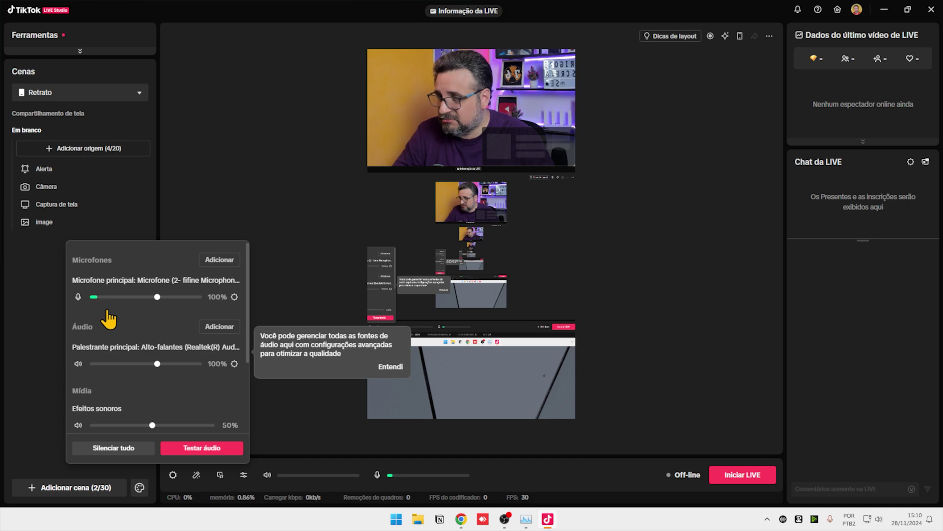
{"action": "left_click", "coordinate": [242, 301]}
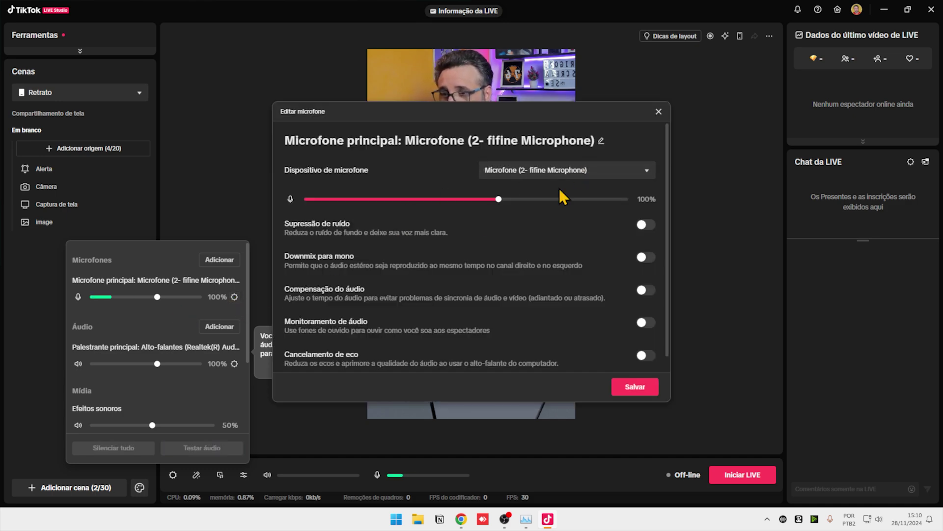
{"action": "left_click", "coordinate": [525, 172]}
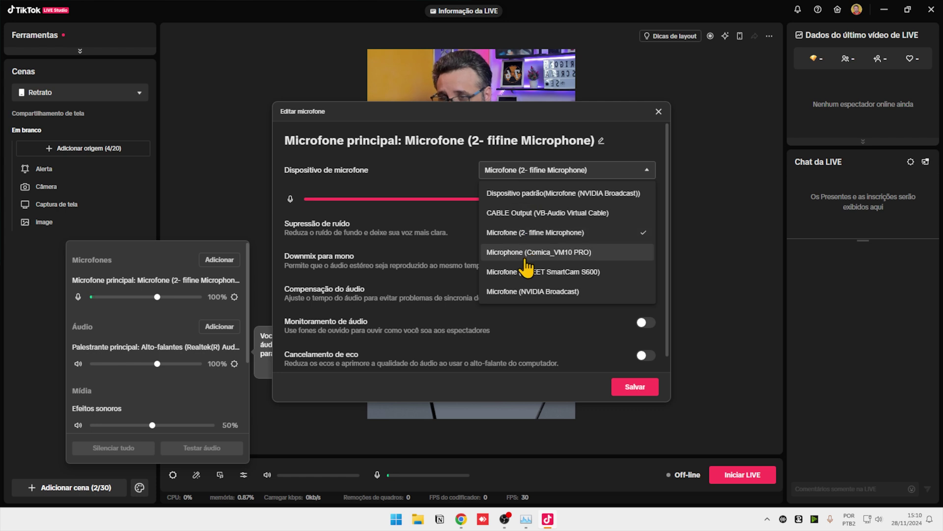
{"action": "left_click", "coordinate": [541, 235]}
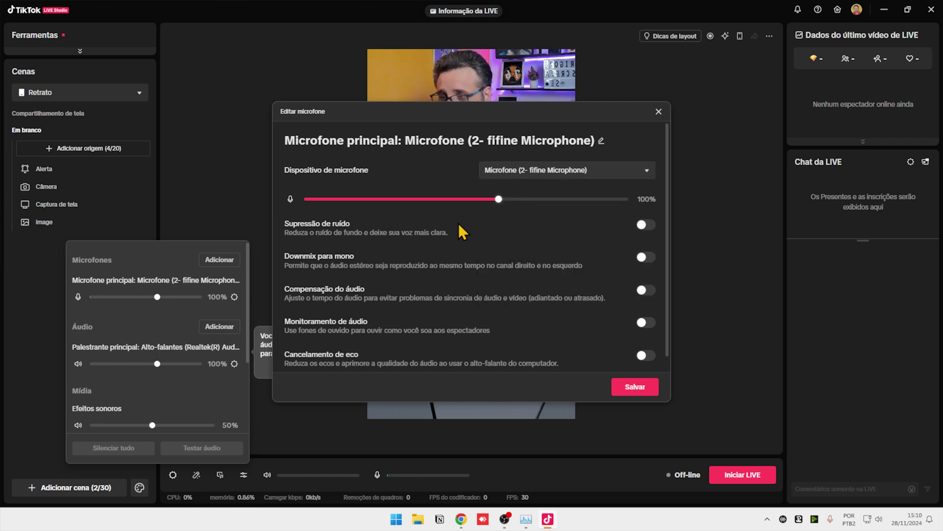
{"action": "left_click", "coordinate": [643, 226]}
{"action": "scroll", "coordinate": [415, 278], "scroll_direction": "down", "scroll_amount": 1}
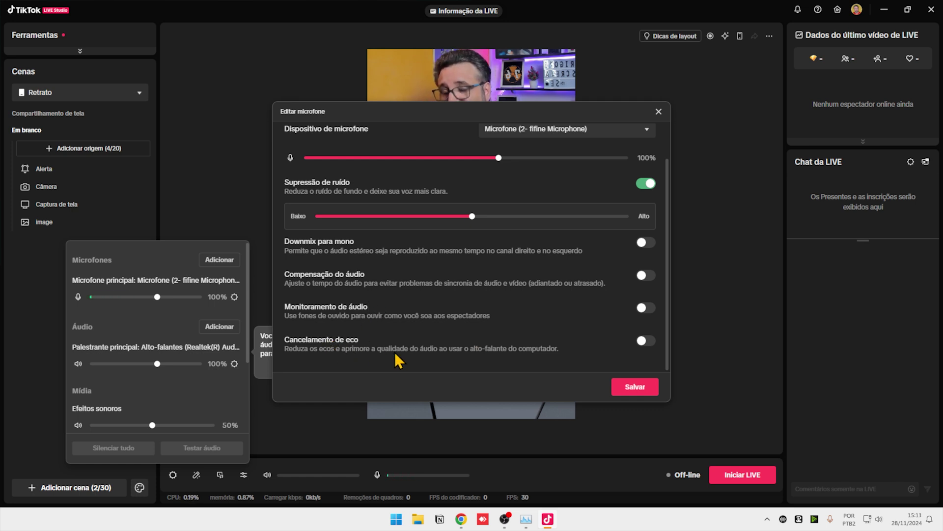
{"action": "left_click", "coordinate": [643, 341]}
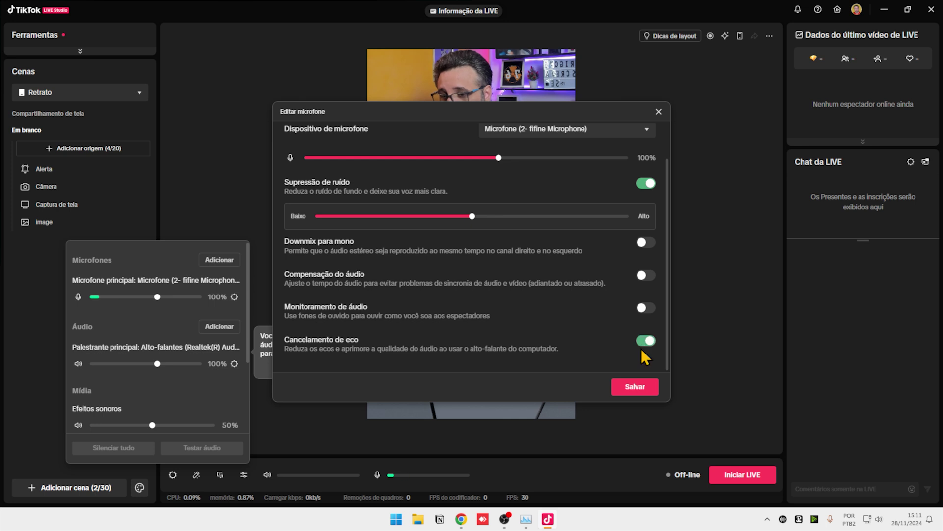
{"action": "left_click", "coordinate": [632, 389]}
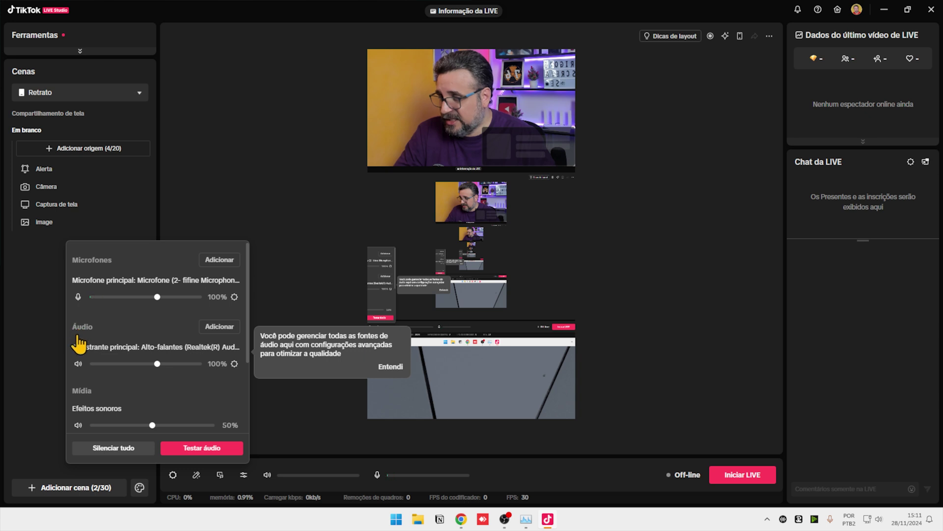
Set the main speaker's audio source to Alto-falantes (Realtek(R) Audio), save it, dismiss the audio tip and close the mixer.
{"action": "left_click", "coordinate": [235, 364]}
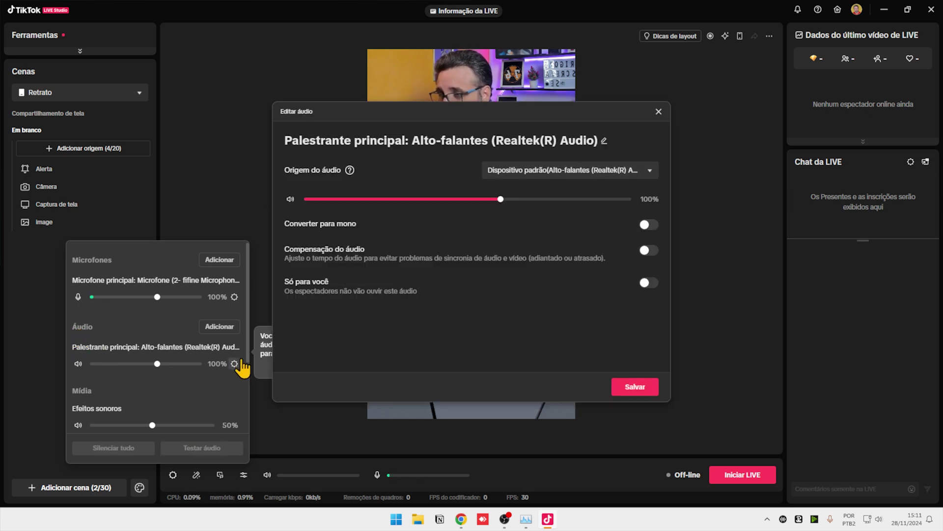
{"action": "left_click", "coordinate": [560, 172]}
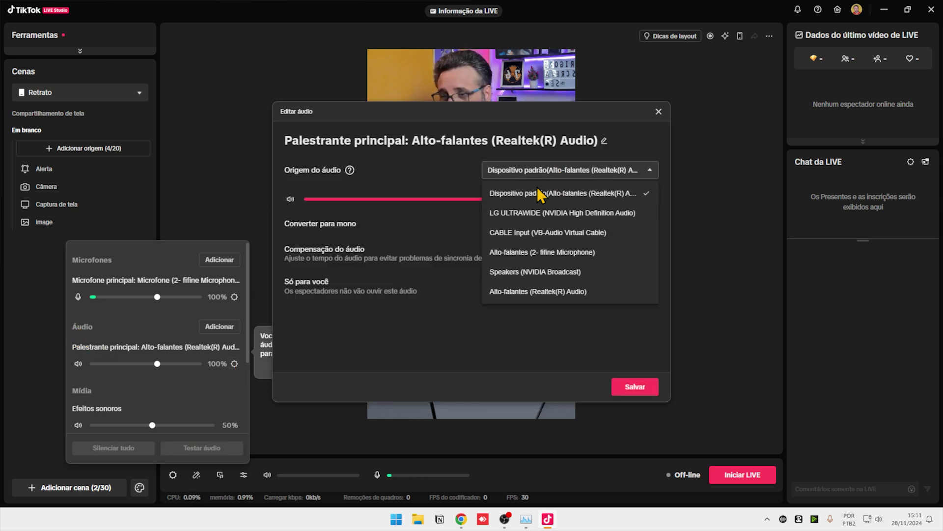
{"action": "left_click", "coordinate": [533, 292]}
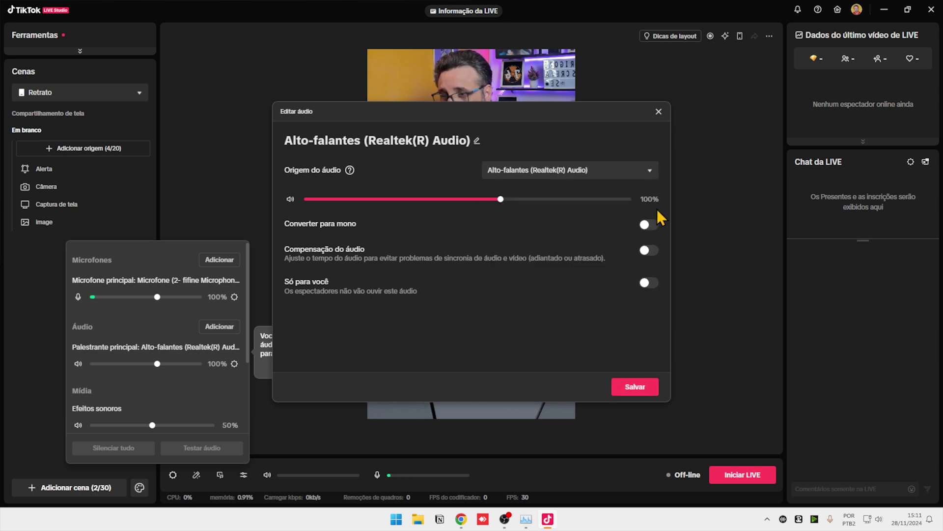
{"action": "left_click", "coordinate": [639, 387]}
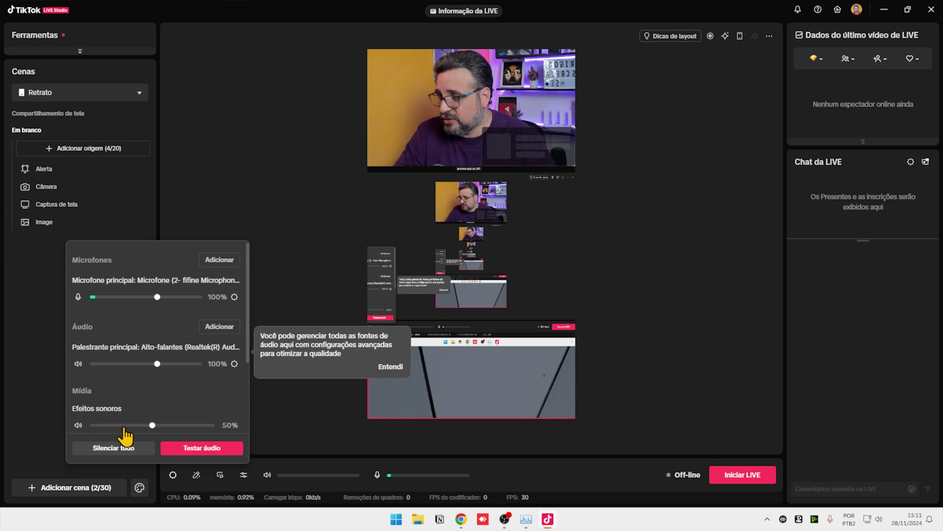
{"action": "scroll", "coordinate": [192, 415], "scroll_direction": "down", "scroll_amount": 3}
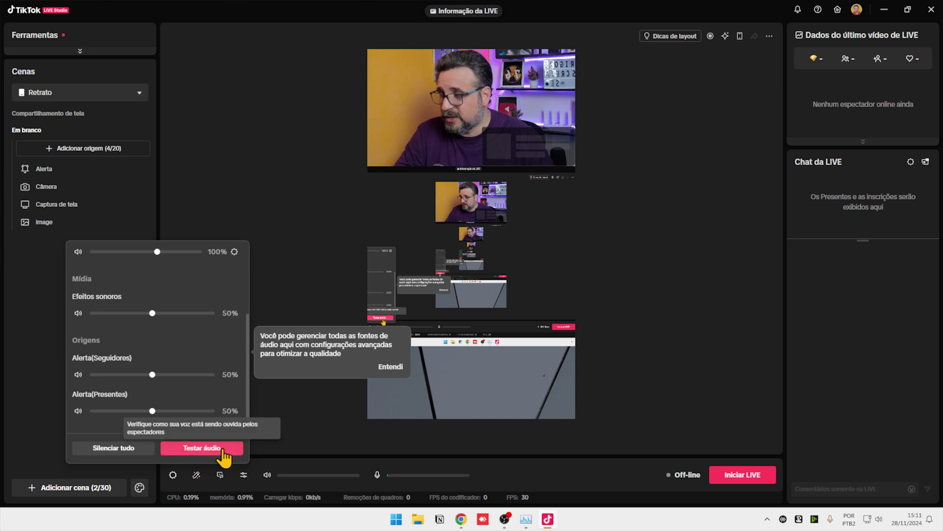
{"action": "left_click", "coordinate": [386, 368]}
{"action": "left_click", "coordinate": [271, 208]}
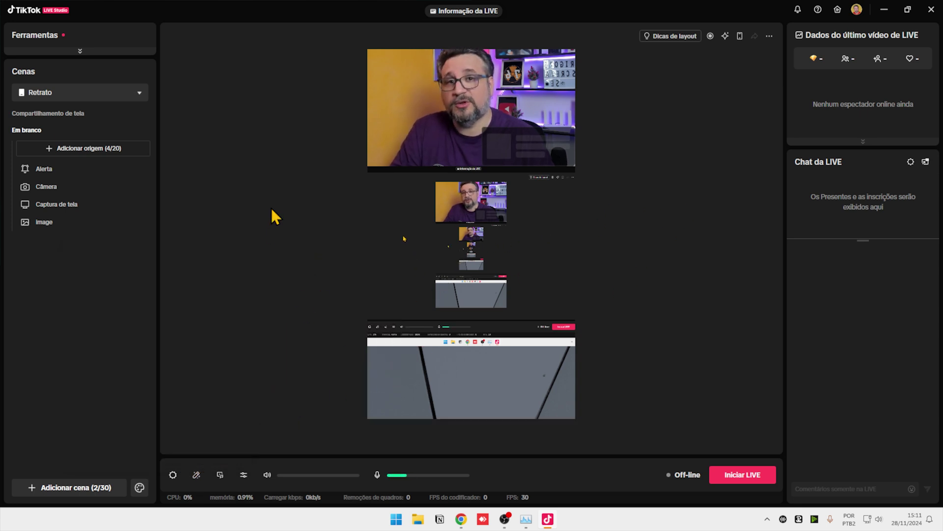